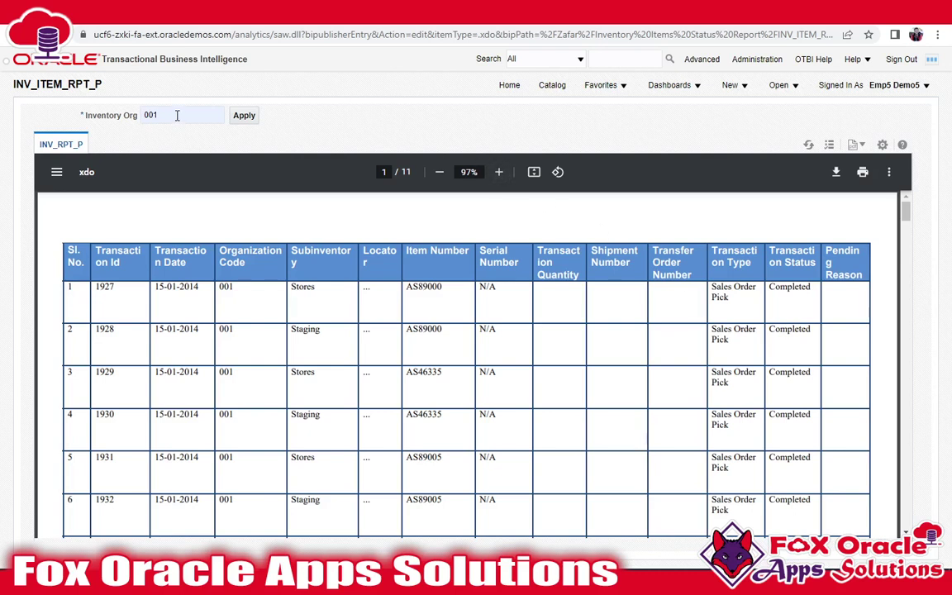
Step: Replace the Inventory Org value with 001 from the suggestions and rerun the report
{"action": "left_click_drag", "start_coordinate": [176, 117], "coordinate": [130, 122]}
{"action": "key", "text": "BackSpace"}
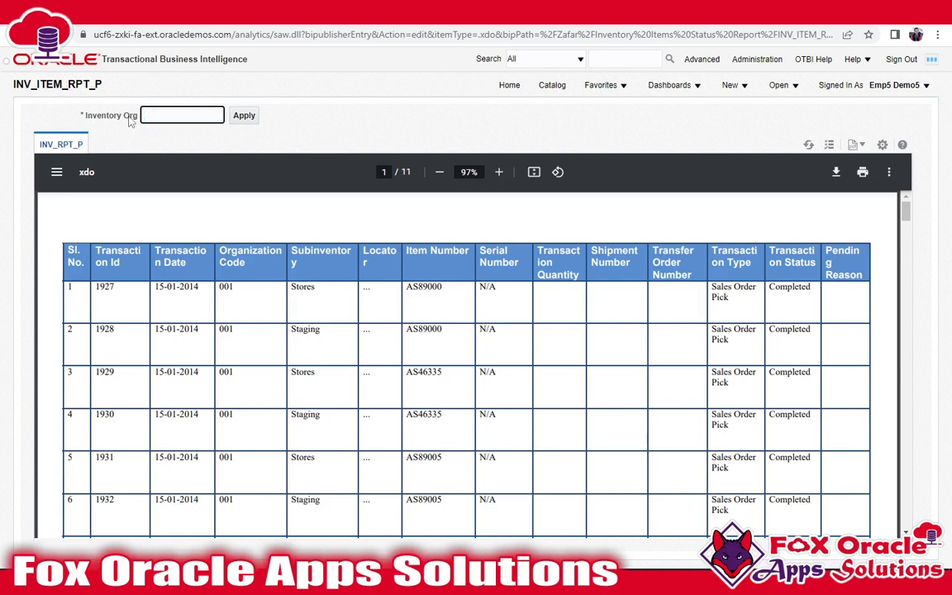
{"action": "type", "text": "00"}
{"action": "left_click", "coordinate": [155, 141]}
{"action": "left_click", "coordinate": [243, 116]}
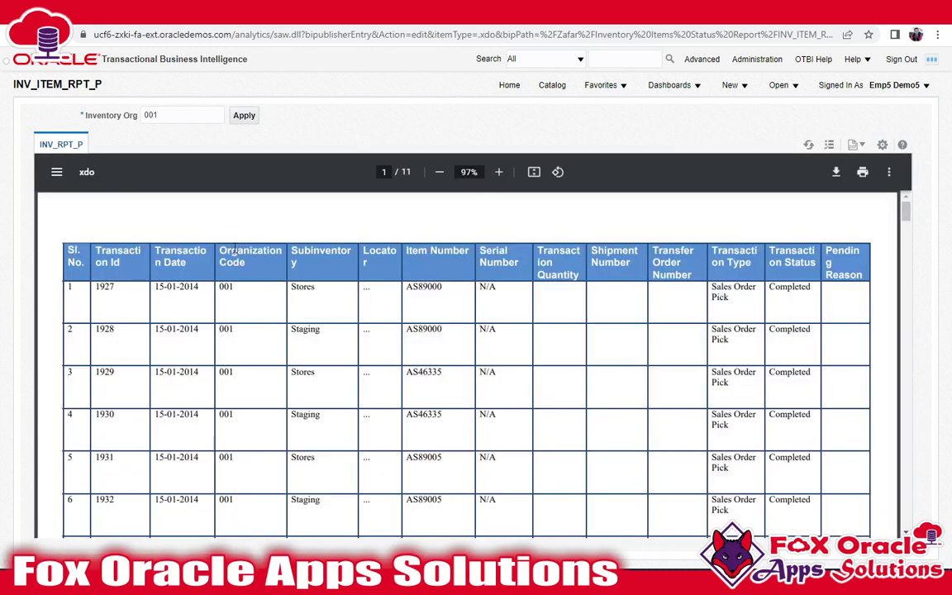
Step: Clear Inventory Org, browse the valid organisation codes, then enter and apply the invalid code 0001sad
{"action": "left_click", "coordinate": [195, 116]}
{"action": "left_click_drag", "start_coordinate": [195, 116], "coordinate": [134, 121]}
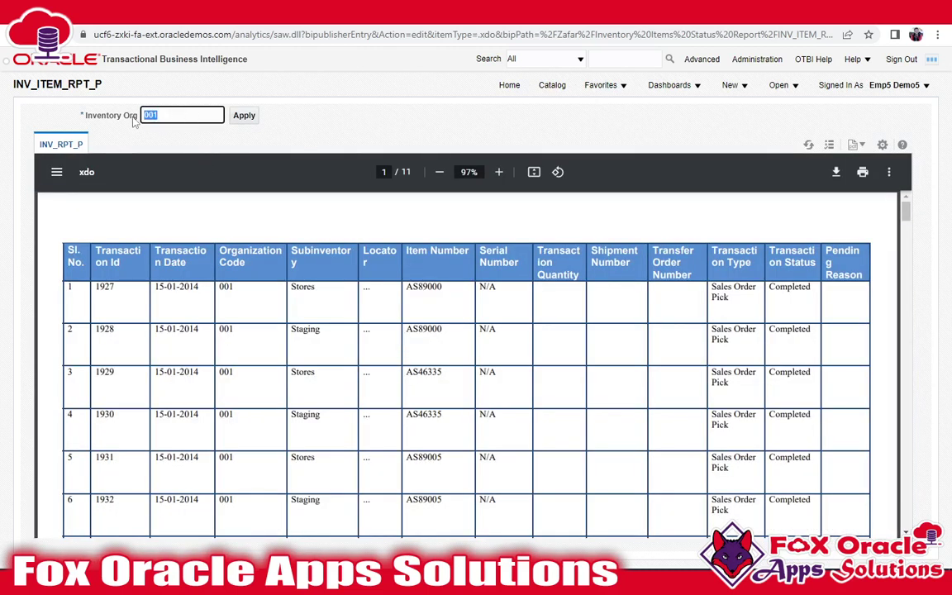
{"action": "key", "text": "BackSpace"}
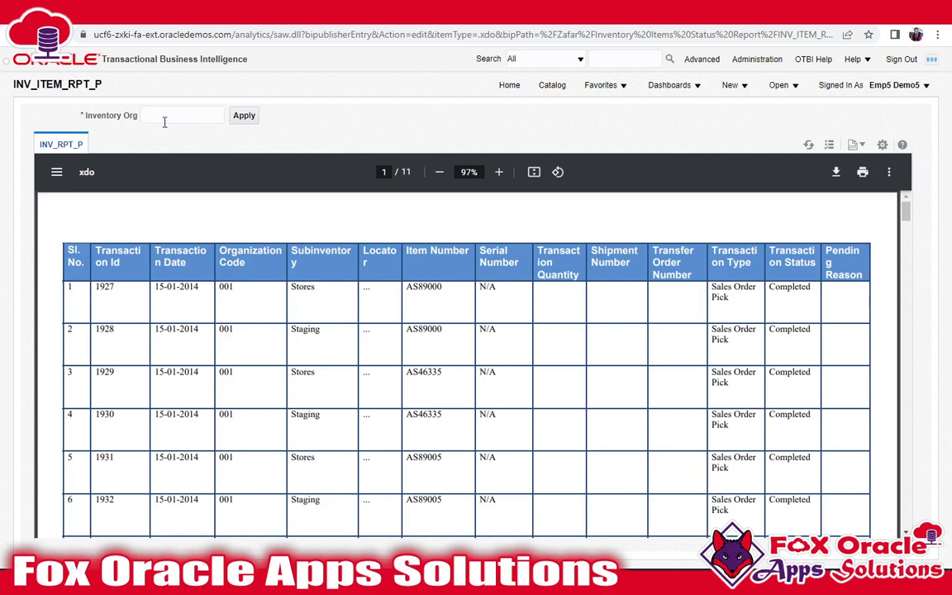
{"action": "left_click", "coordinate": [146, 119]}
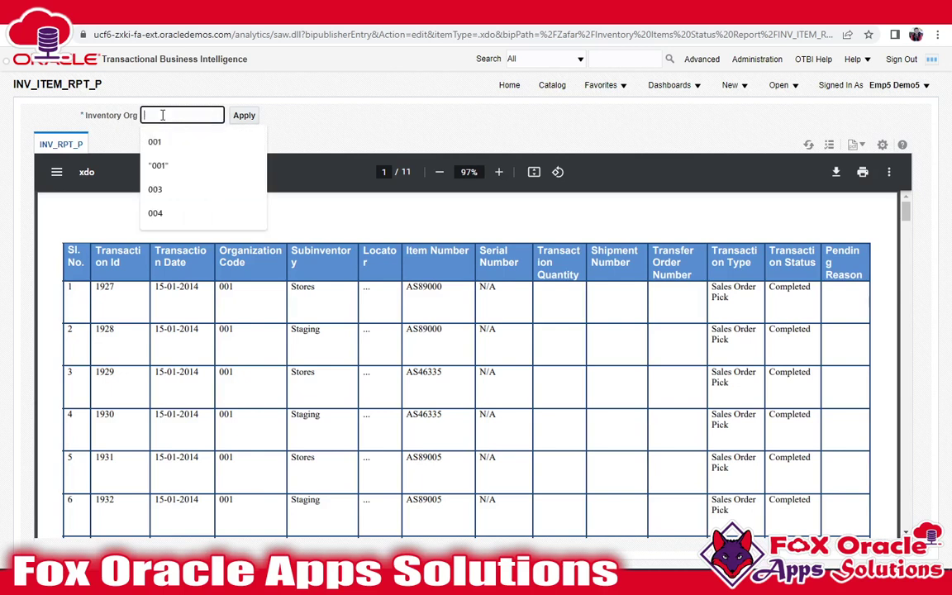
{"action": "left_click", "coordinate": [343, 131]}
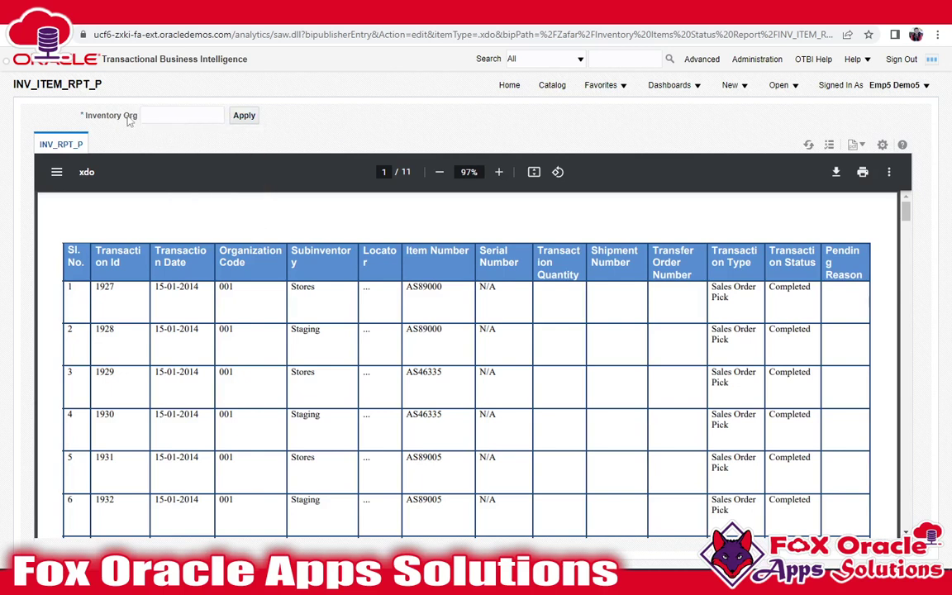
{"action": "left_click_drag", "start_coordinate": [86, 118], "coordinate": [139, 121]}
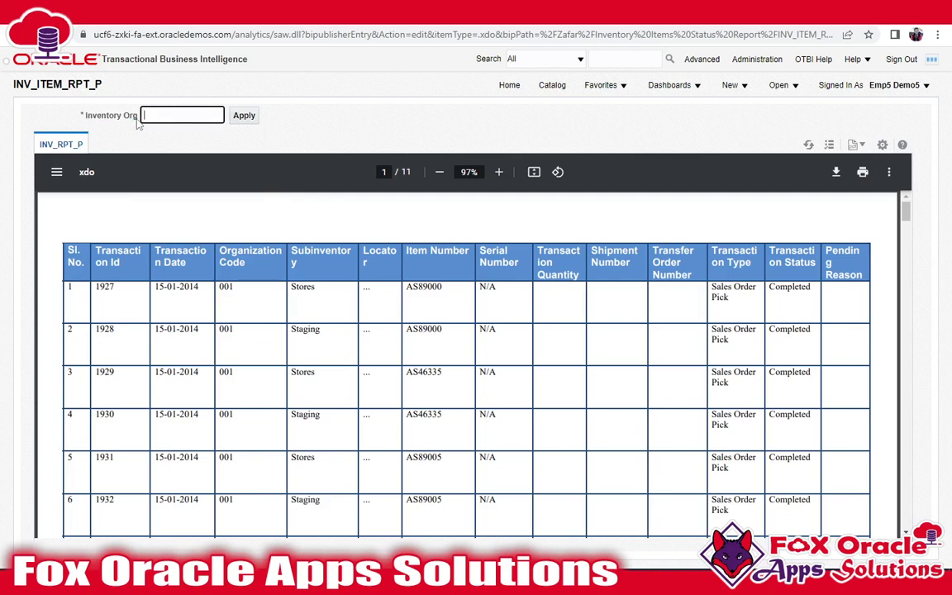
{"action": "left_click", "coordinate": [171, 116]}
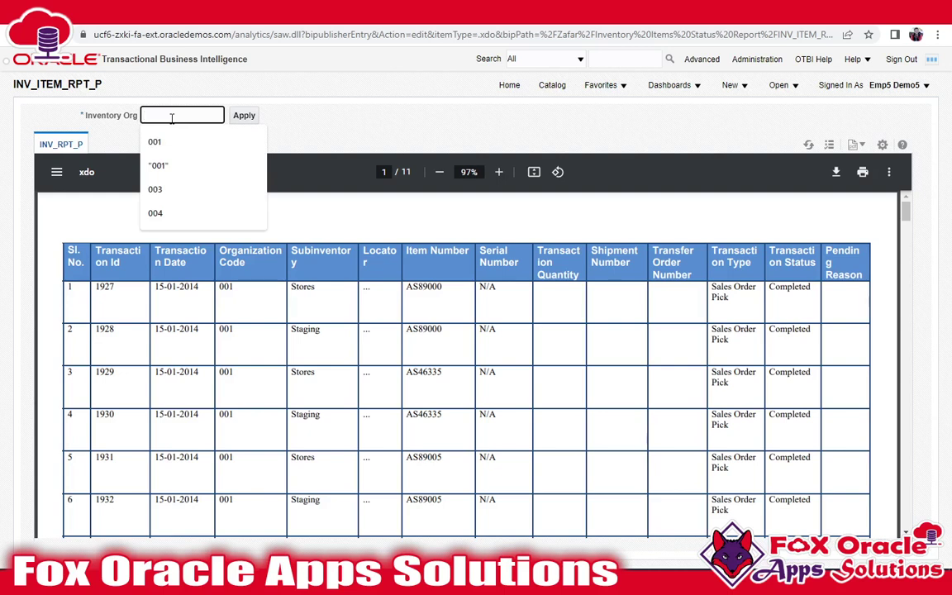
{"action": "type", "text": "0001sar"}
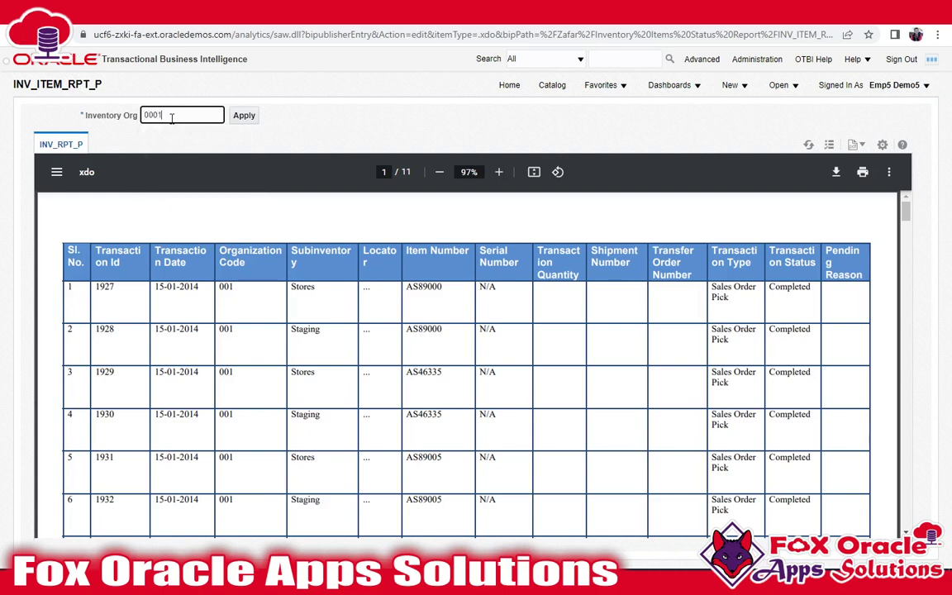
{"action": "left_click", "coordinate": [244, 116]}
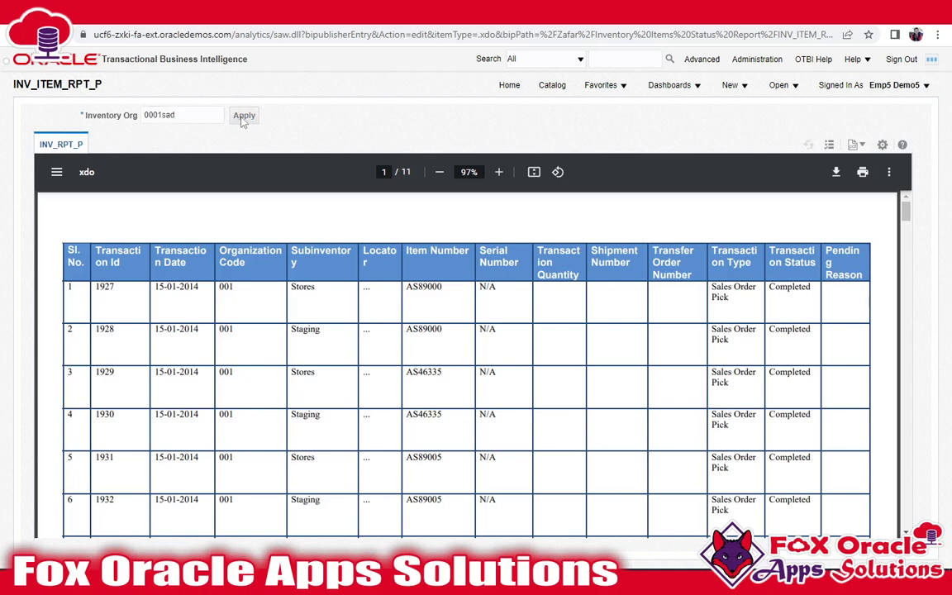
Step: Select the Inventory Org value 0001sad and delete it, leaving the parameter empty
{"action": "double_click", "coordinate": [153, 119]}
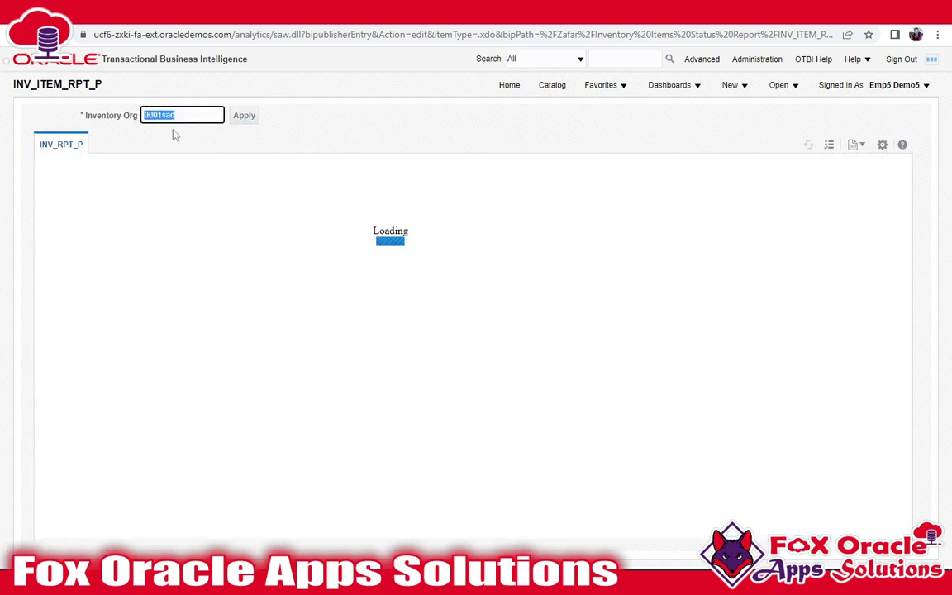
{"action": "left_click", "coordinate": [189, 116]}
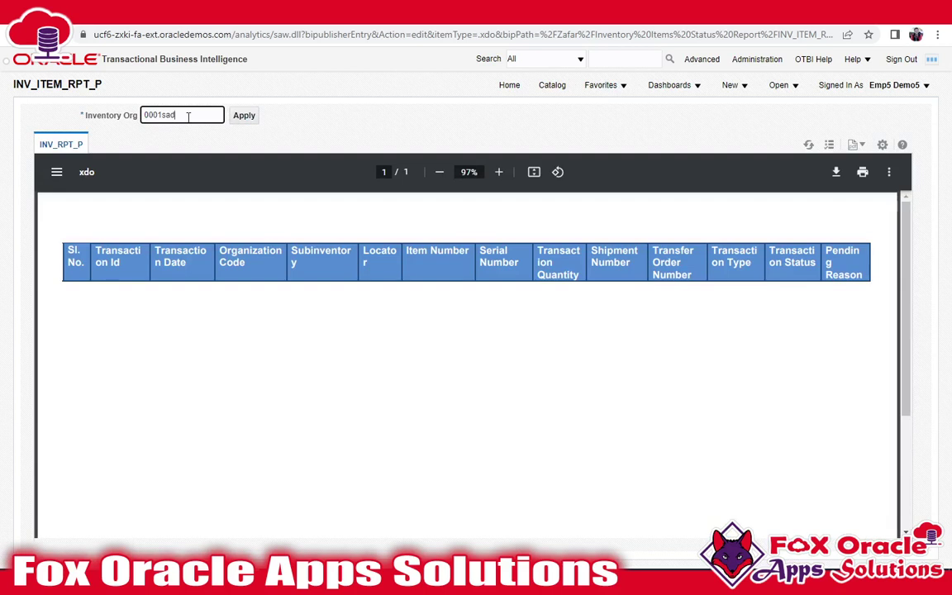
{"action": "left_click_drag", "start_coordinate": [183, 117], "coordinate": [91, 120]}
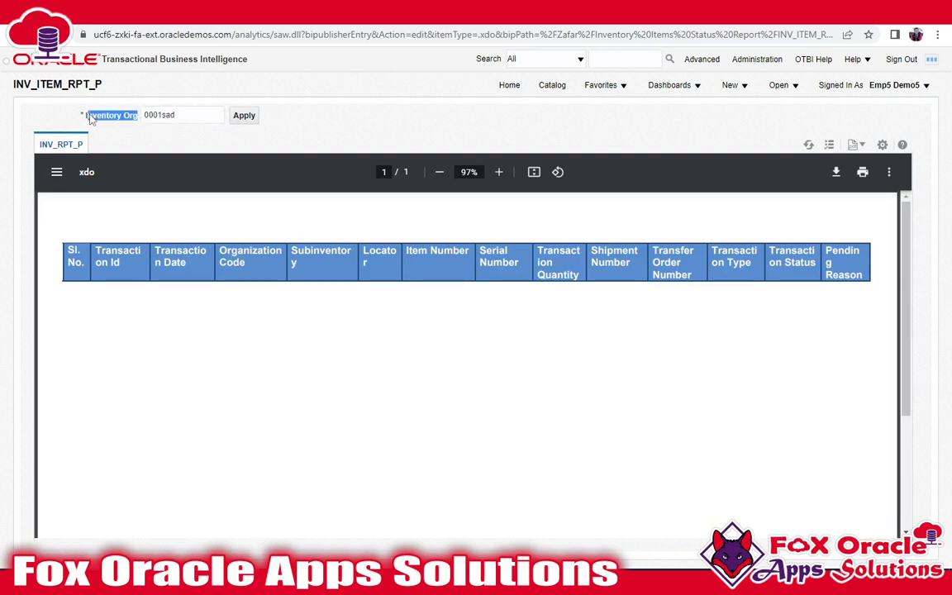
{"action": "left_click", "coordinate": [191, 117]}
{"action": "left_click_drag", "start_coordinate": [191, 116], "coordinate": [136, 117]}
{"action": "key", "text": "BackSpace"}
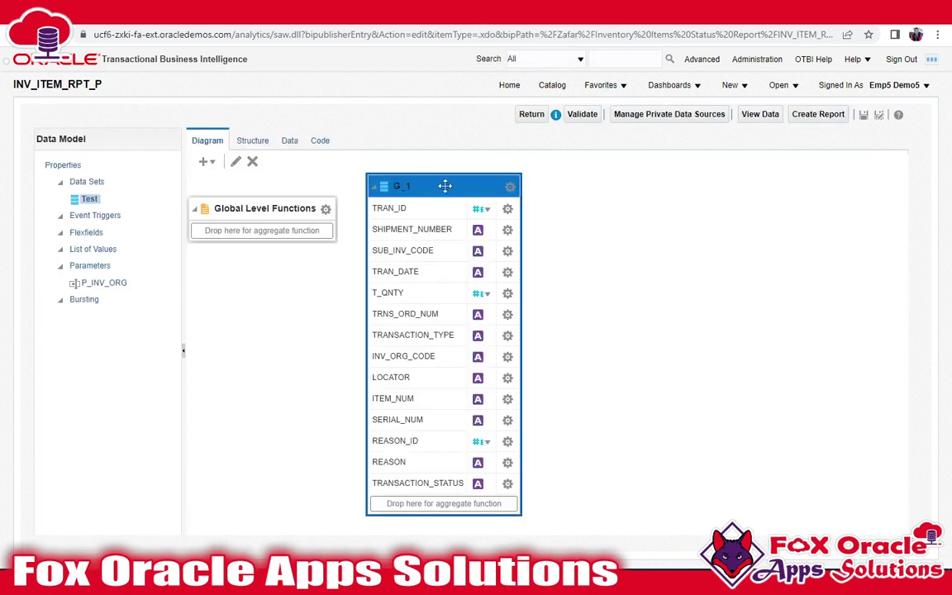
Step: Open the Test data set's SQL query and locate the :P_INV_ORG bind variable in its filter
{"action": "left_click_drag", "start_coordinate": [442, 185], "coordinate": [454, 185]}
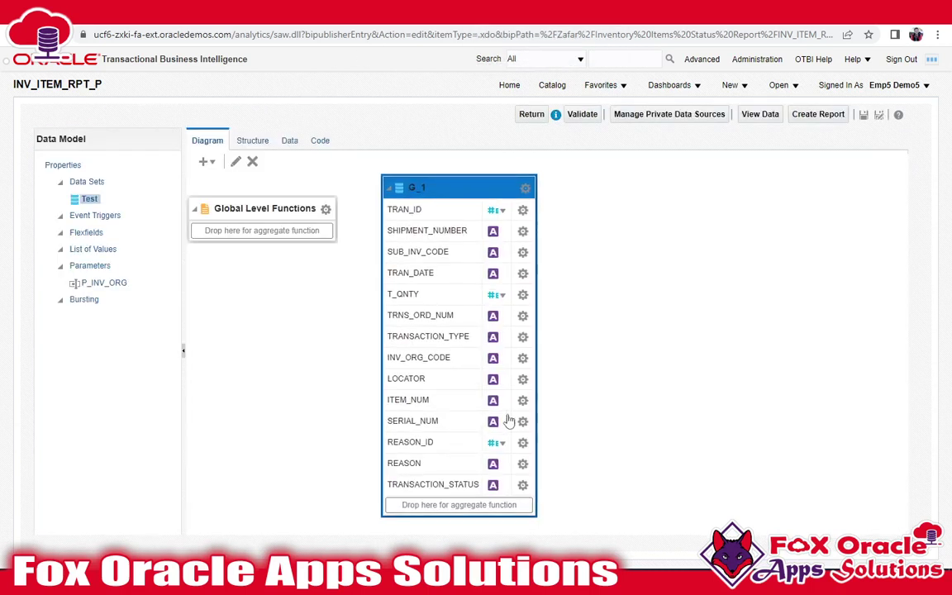
{"action": "left_click", "coordinate": [236, 161]}
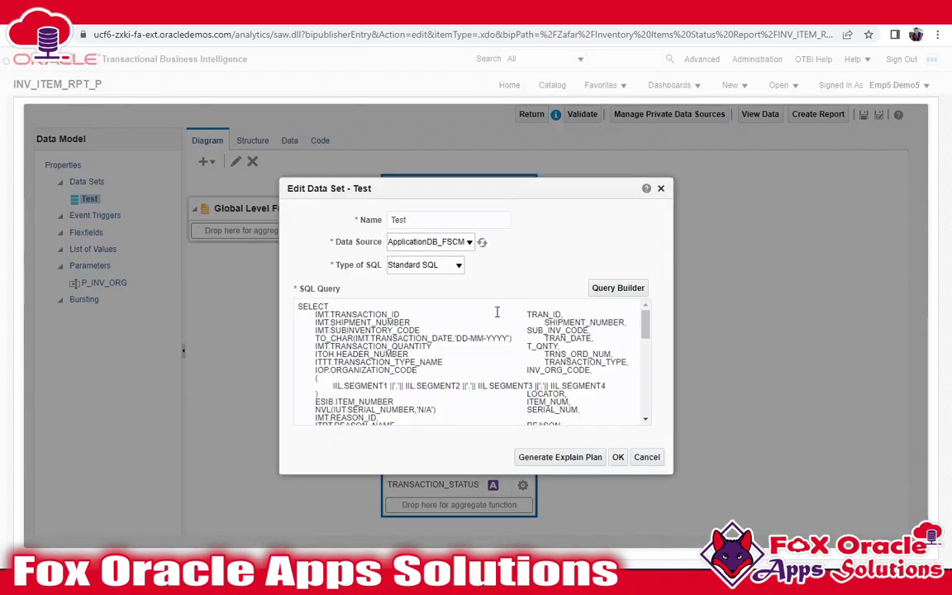
{"action": "left_click", "coordinate": [497, 312]}
{"action": "scroll", "coordinate": [494, 364], "scroll_direction": "down", "scroll_amount": 10}
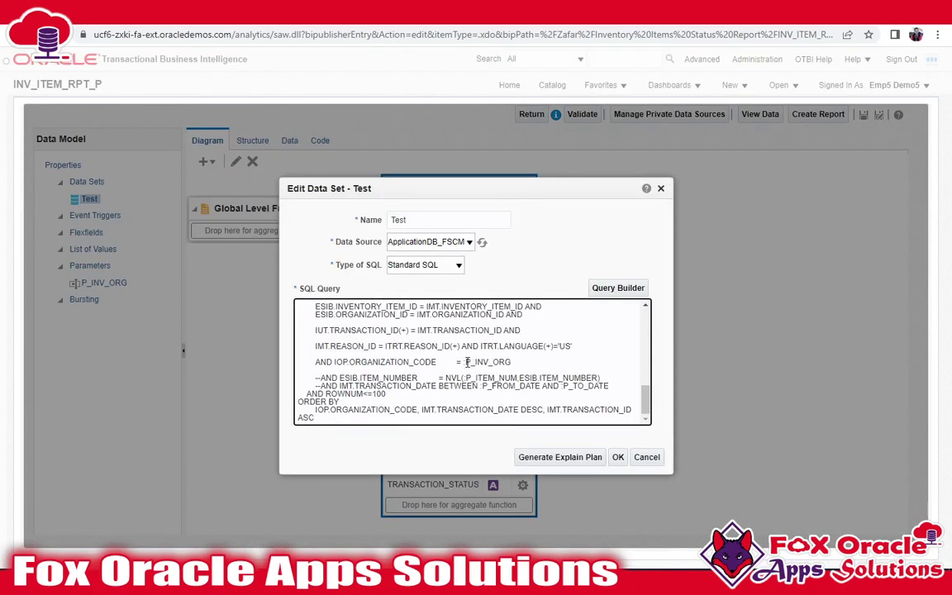
{"action": "left_click_drag", "start_coordinate": [464, 361], "coordinate": [513, 359]}
{"action": "left_click", "coordinate": [478, 363]}
{"action": "left_click_drag", "start_coordinate": [464, 361], "coordinate": [515, 361]}
{"action": "left_click", "coordinate": [334, 361]}
Step: Highlight ORGANIZATION_CODE in the filter condition, then close the editor without saving
{"action": "double_click", "coordinate": [391, 362]}
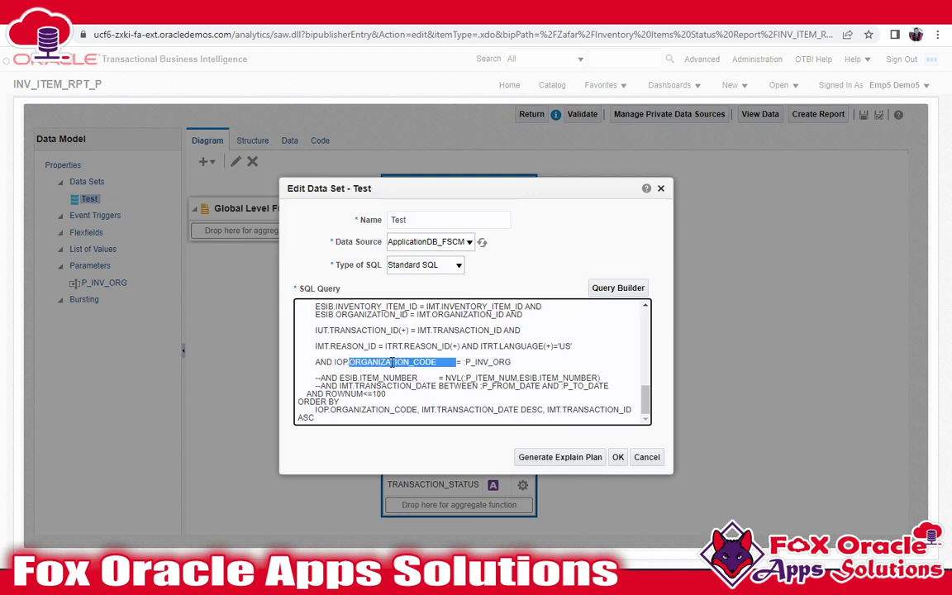
{"action": "left_click", "coordinate": [386, 364]}
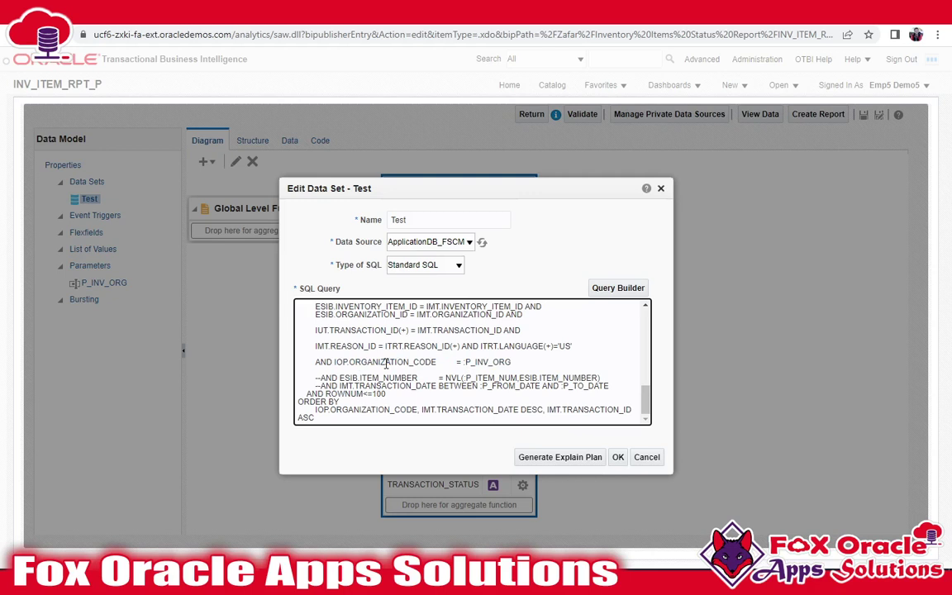
{"action": "double_click", "coordinate": [371, 362]}
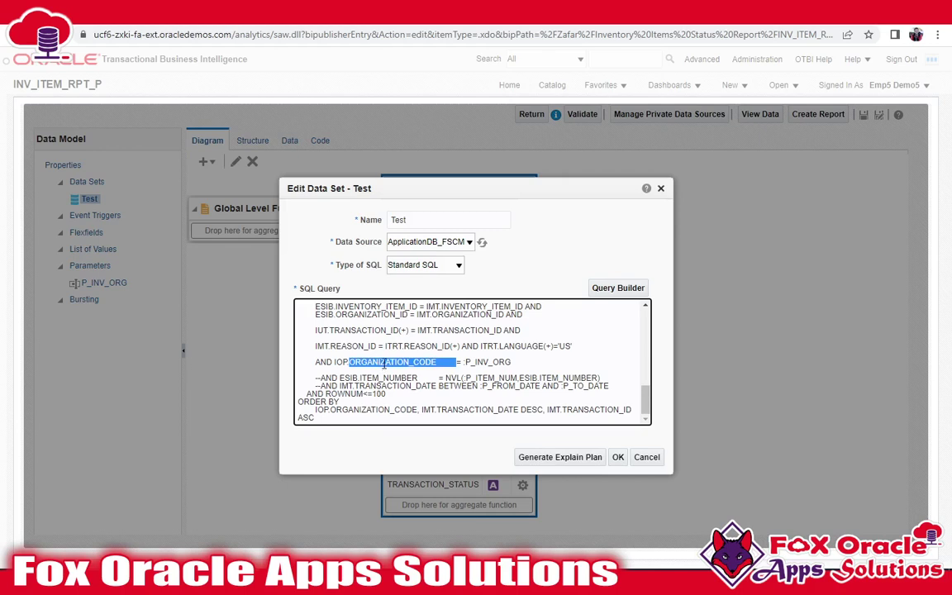
{"action": "left_click", "coordinate": [645, 457]}
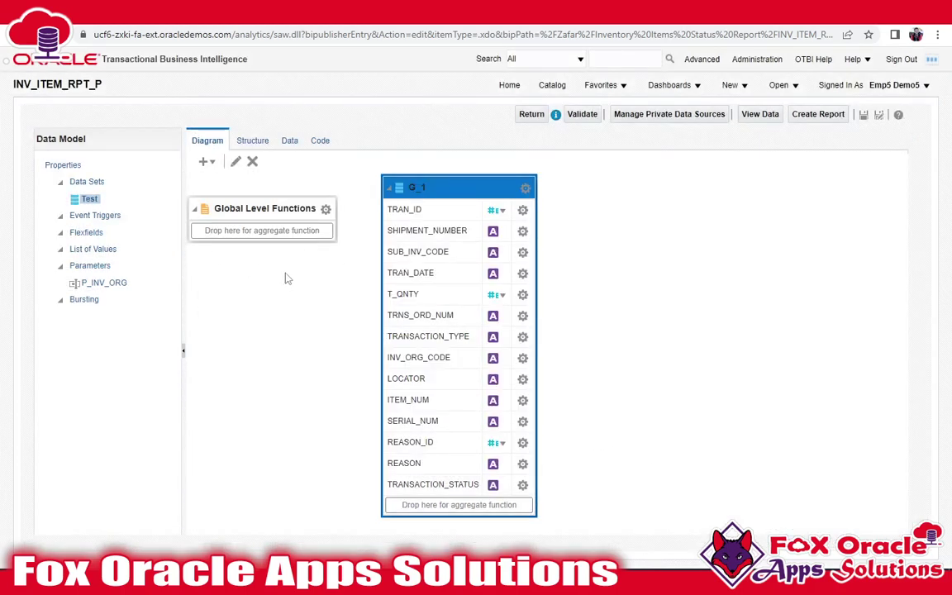
{"action": "left_click_drag", "start_coordinate": [382, 186], "coordinate": [435, 181]}
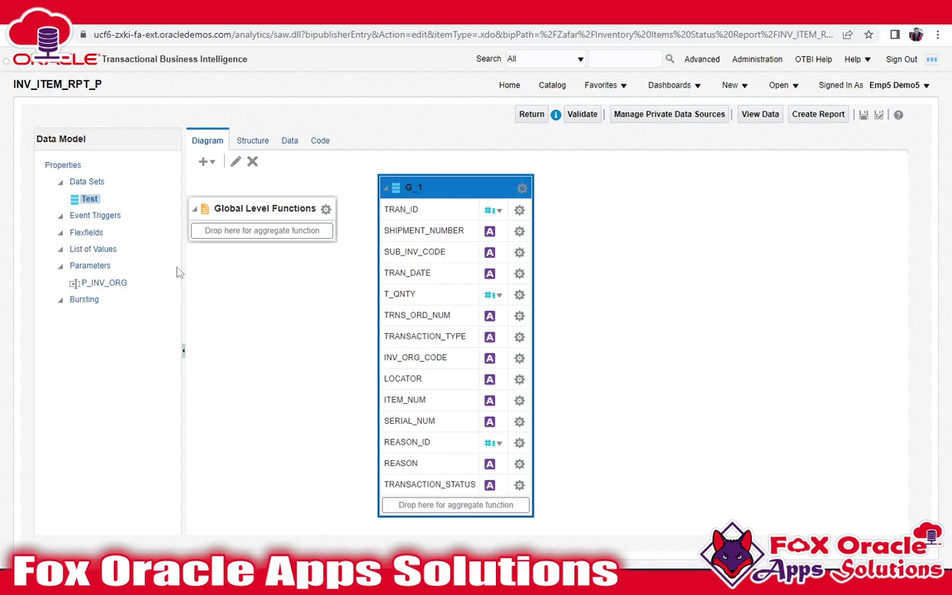
Step: Switch to Notepad++ and bring up the LOV query in Inventory Item Status Report Query.txt
{"action": "key", "text": "alt+Tab"}
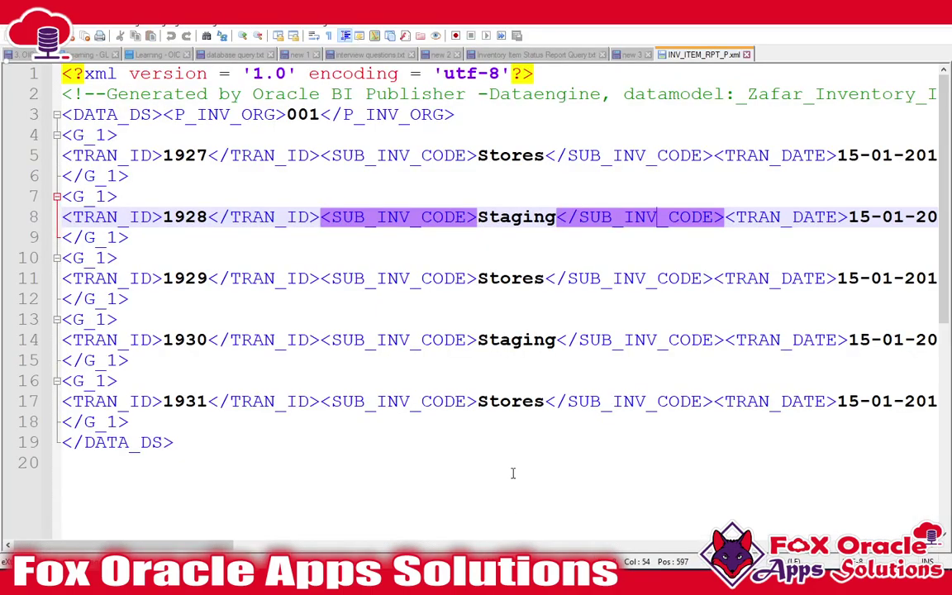
{"action": "left_click", "coordinate": [560, 54]}
{"action": "scroll", "coordinate": [329, 315], "scroll_direction": "up", "scroll_amount": 7}
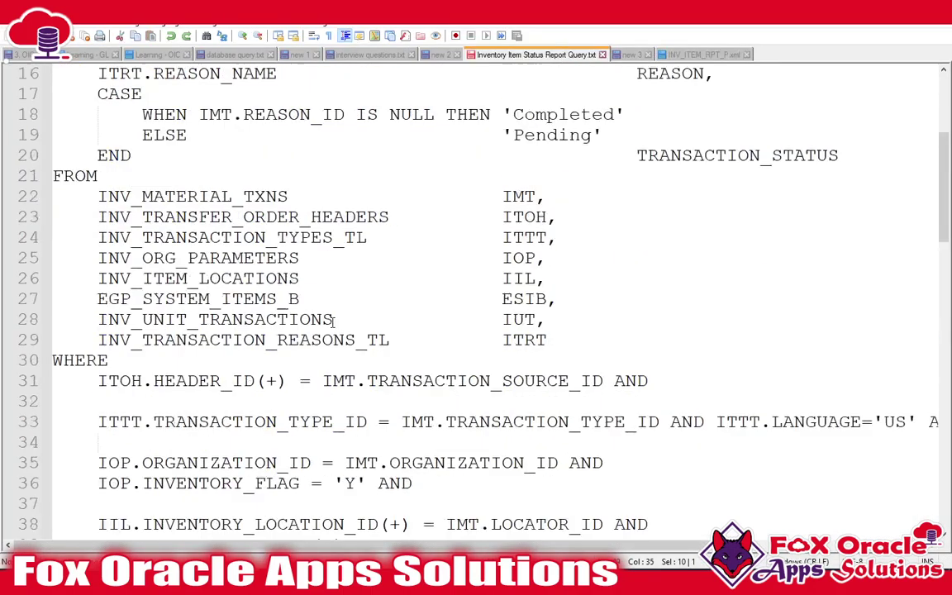
{"action": "scroll", "coordinate": [458, 213], "scroll_direction": "down", "scroll_amount": 17}
{"action": "scroll", "coordinate": [404, 274], "scroll_direction": "down", "scroll_amount": 1}
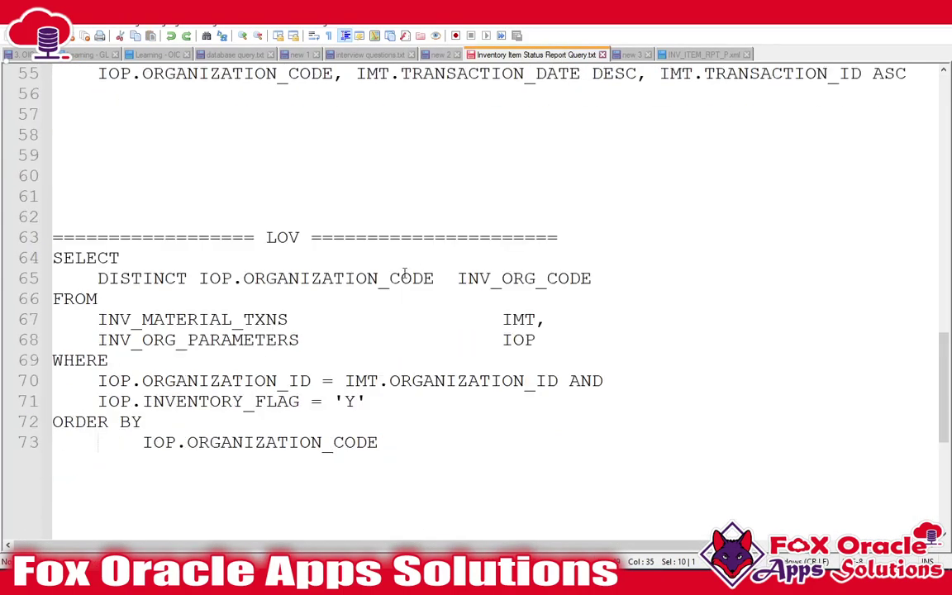
{"action": "left_click", "coordinate": [137, 267]}
{"action": "left_click", "coordinate": [395, 441]}
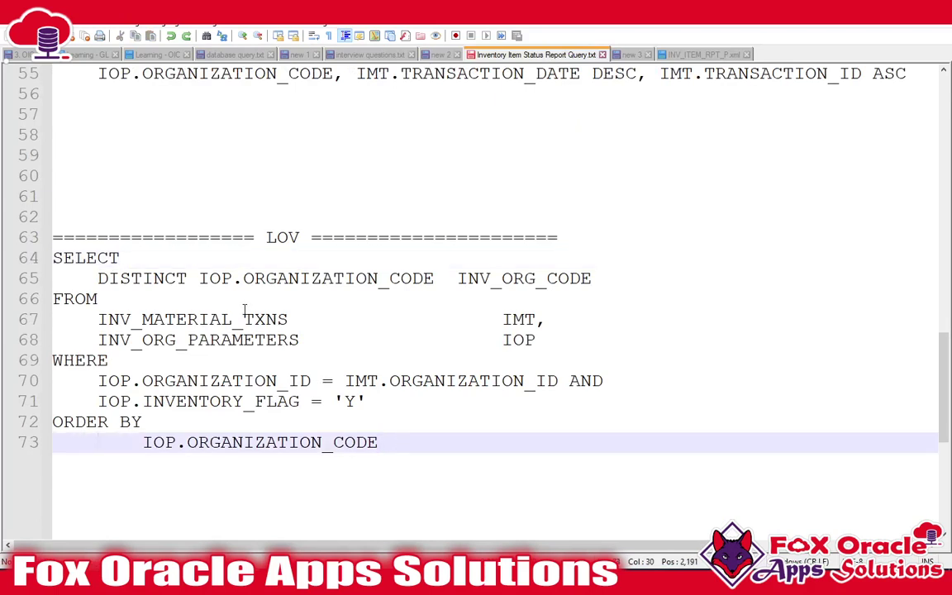
{"action": "scroll", "coordinate": [229, 297], "scroll_direction": "down", "scroll_amount": 1}
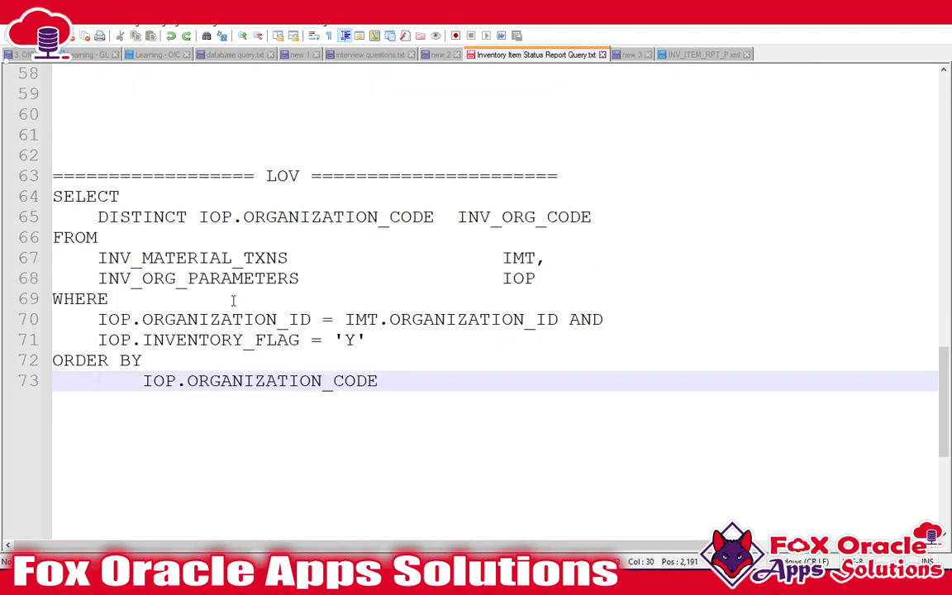
Step: Highlight the IOP.ORGANIZATION_CODE column and the join condition in the LOV query
{"action": "left_click", "coordinate": [153, 216]}
{"action": "left_click", "coordinate": [200, 216]}
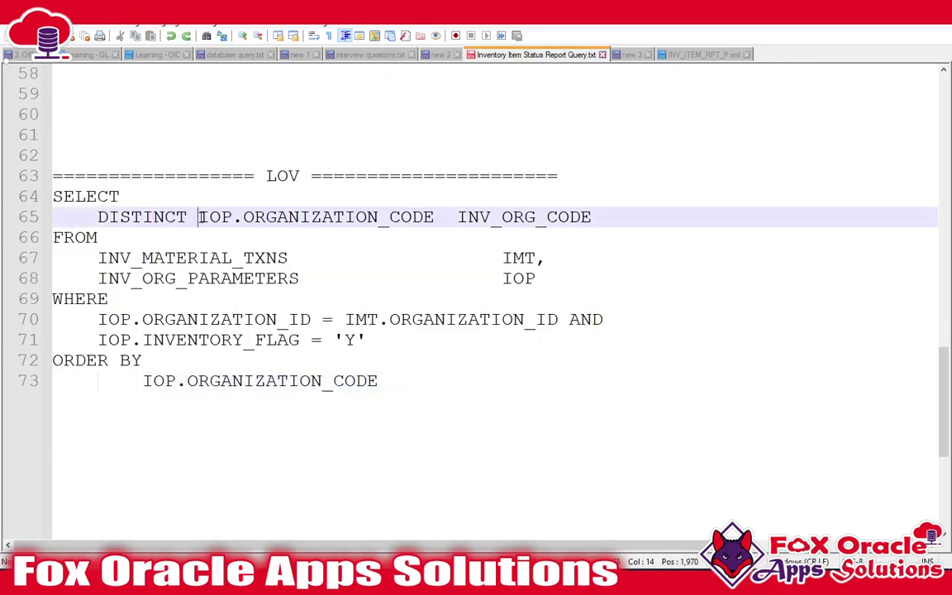
{"action": "left_click_drag", "start_coordinate": [200, 216], "coordinate": [436, 218]}
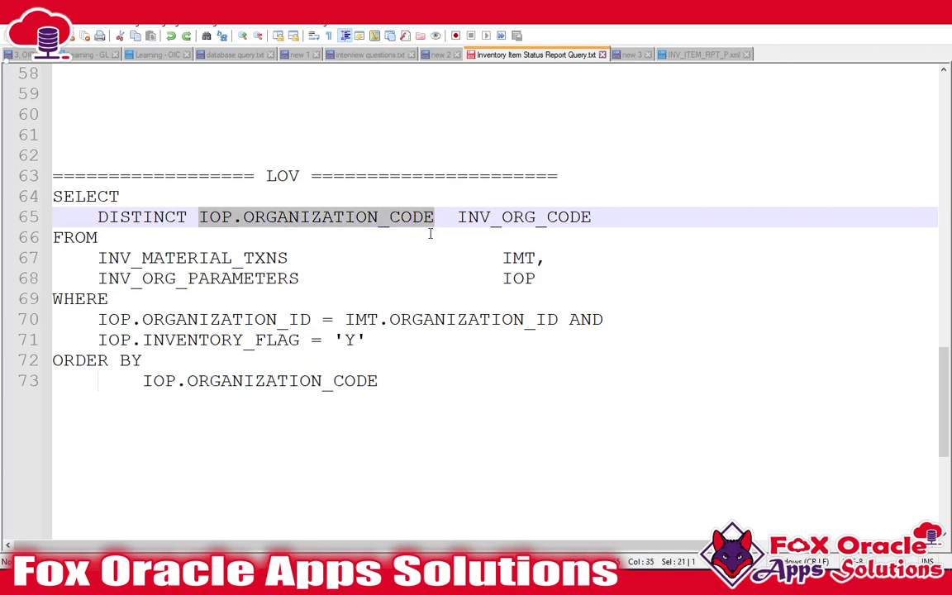
{"action": "left_click", "coordinate": [376, 358]}
{"action": "left_click", "coordinate": [233, 319]}
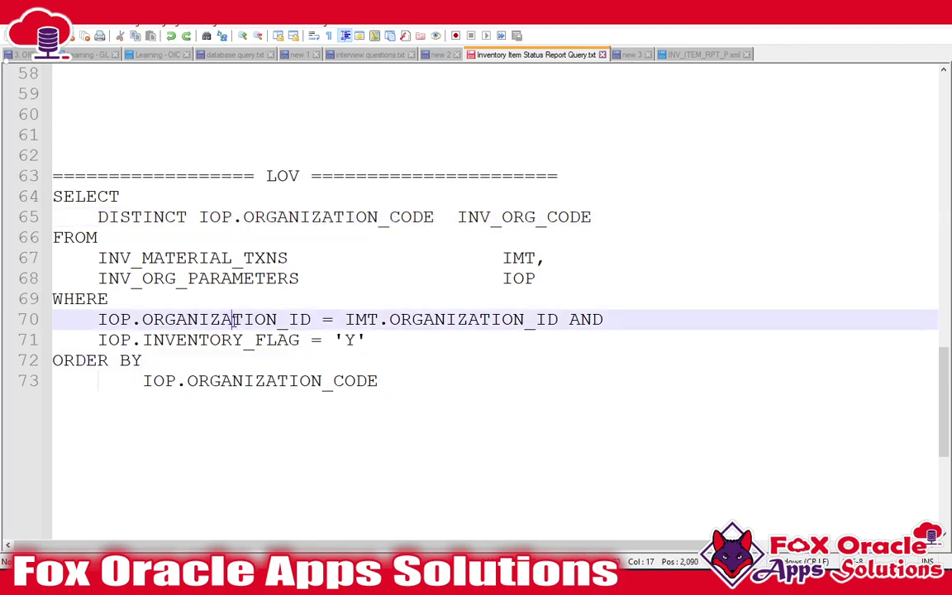
Step: Pick out DISTINCT, then select and copy the whole LOV query on lines 64–73
{"action": "double_click", "coordinate": [308, 217]}
{"action": "double_click", "coordinate": [140, 217]}
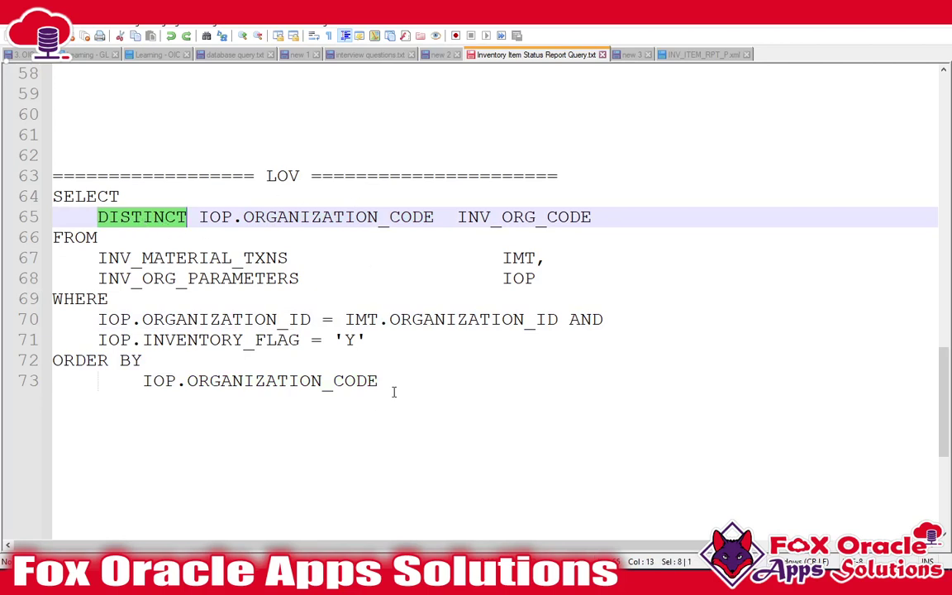
{"action": "left_click_drag", "start_coordinate": [393, 385], "coordinate": [8, 195]}
{"action": "key", "text": "ctrl+c"}
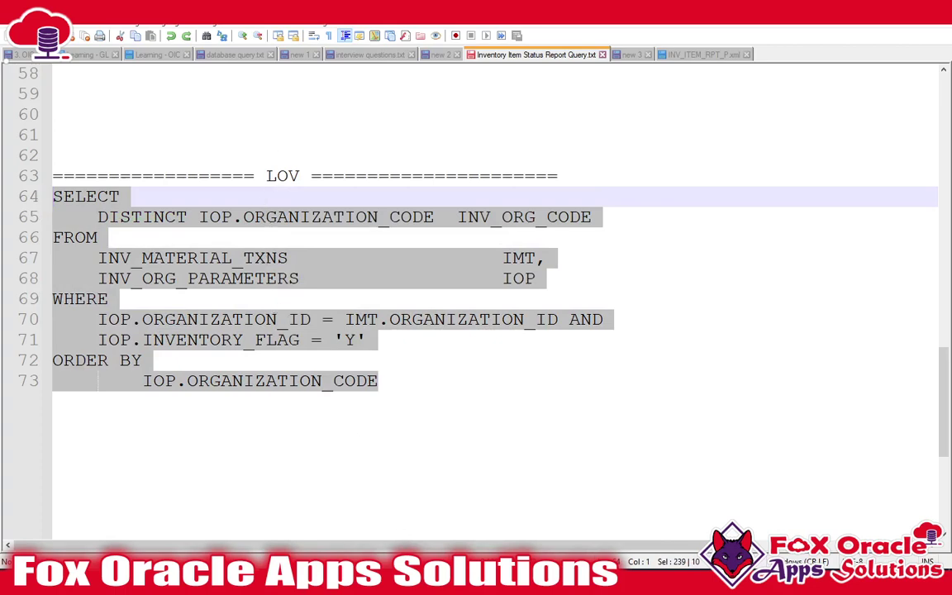
{"action": "key", "text": "alt+Tab"}
Step: Add a new SQL Query list of values named IN_ORG_LOV
{"action": "left_click", "coordinate": [89, 250]}
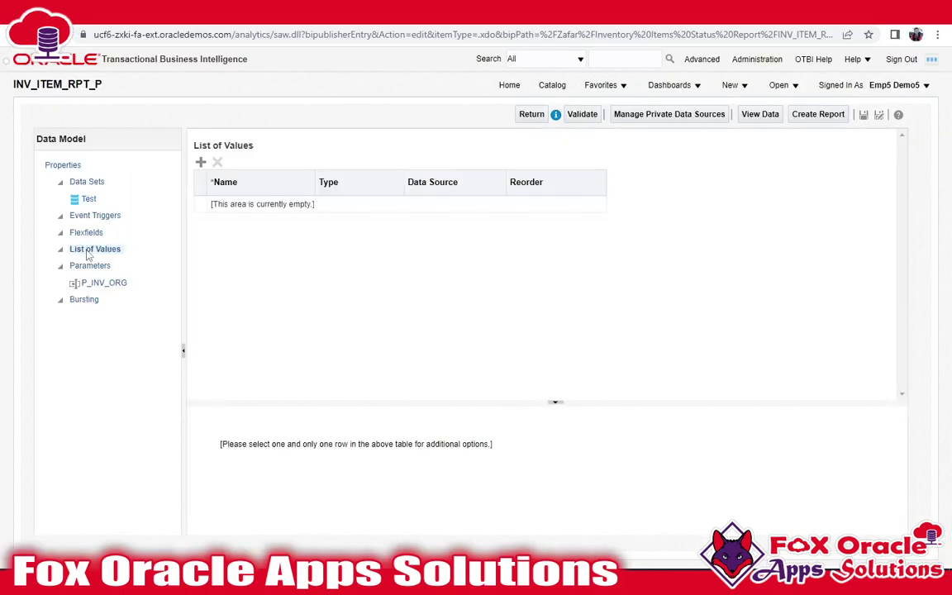
{"action": "left_click", "coordinate": [201, 162]}
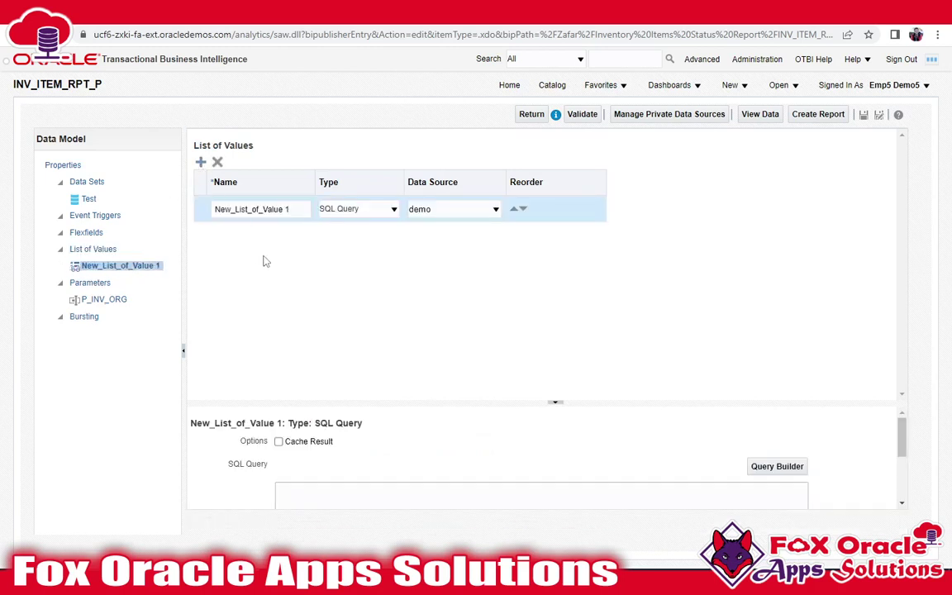
{"action": "left_click", "coordinate": [300, 209]}
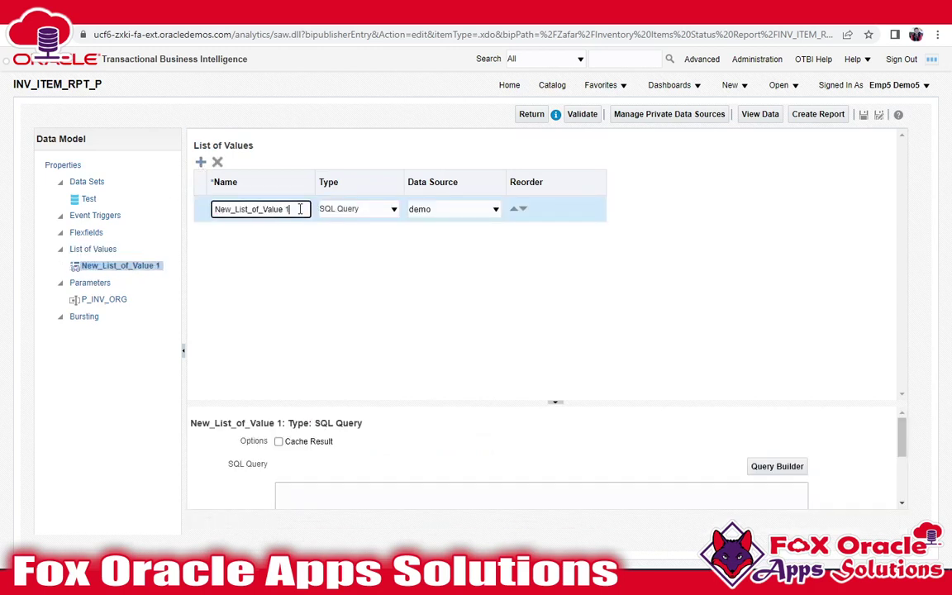
{"action": "left_click_drag", "start_coordinate": [300, 209], "coordinate": [207, 209]}
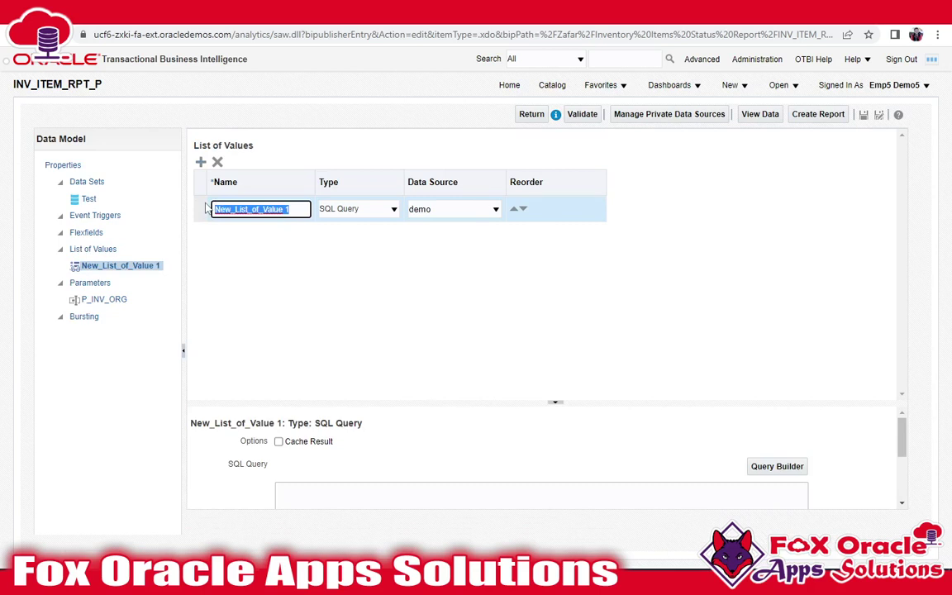
{"action": "key", "text": "BackSpace"}
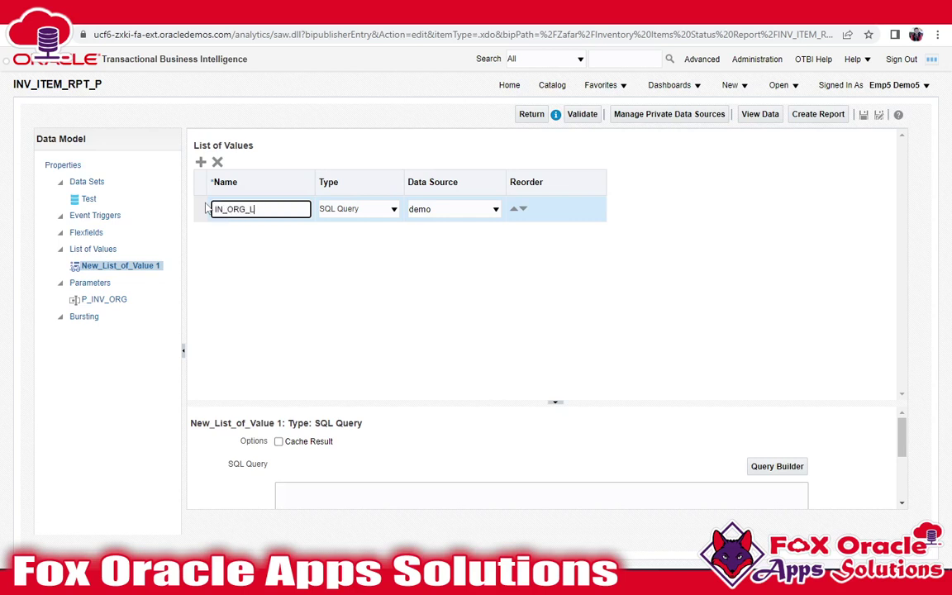
{"action": "type", "text": "IN_ORG_LOV"}
{"action": "left_click", "coordinate": [289, 223]}
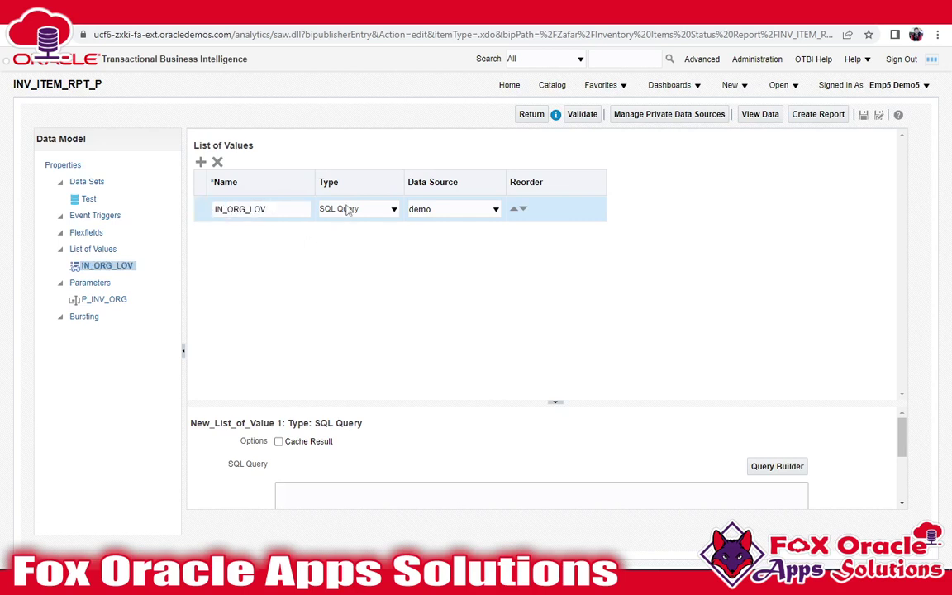
{"action": "left_click", "coordinate": [349, 210]}
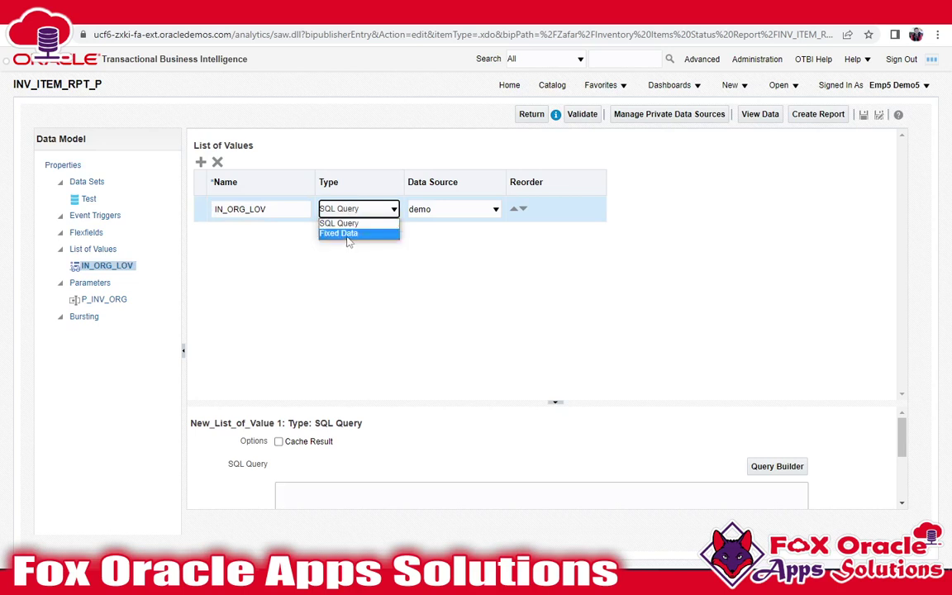
{"action": "left_click", "coordinate": [353, 221]}
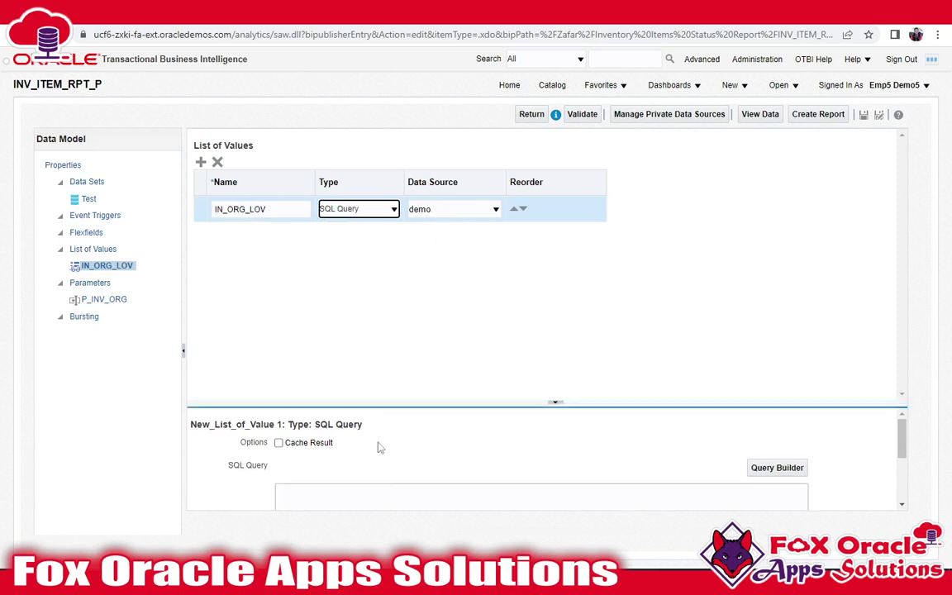
Step: Set IN_ORG_LOV's data source to ApplicationDB_FSCM, paste the organization-code query, and save
{"action": "left_click_drag", "start_coordinate": [442, 402], "coordinate": [463, 308]}
{"action": "left_click", "coordinate": [419, 210]}
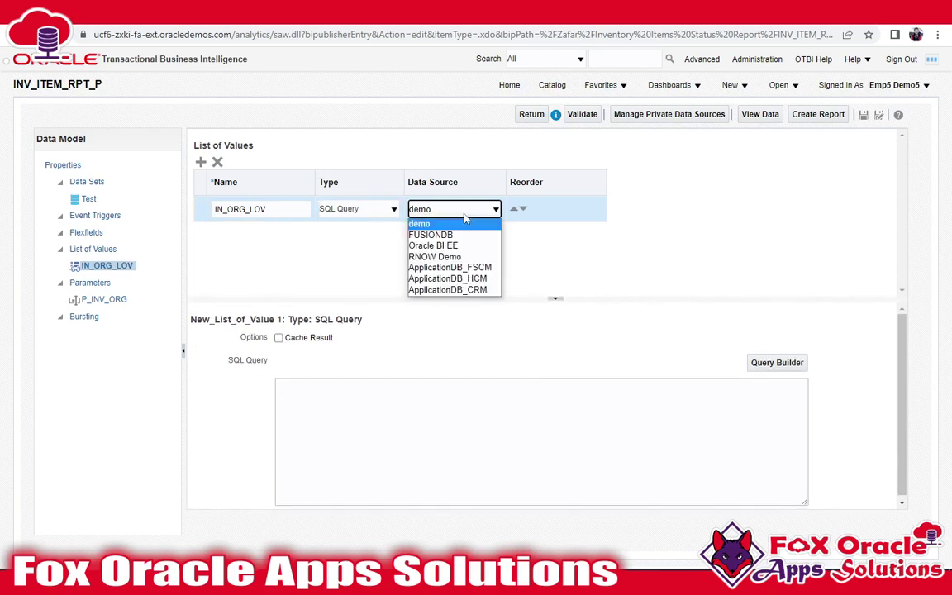
{"action": "left_click", "coordinate": [452, 271]}
{"action": "left_click", "coordinate": [397, 415]}
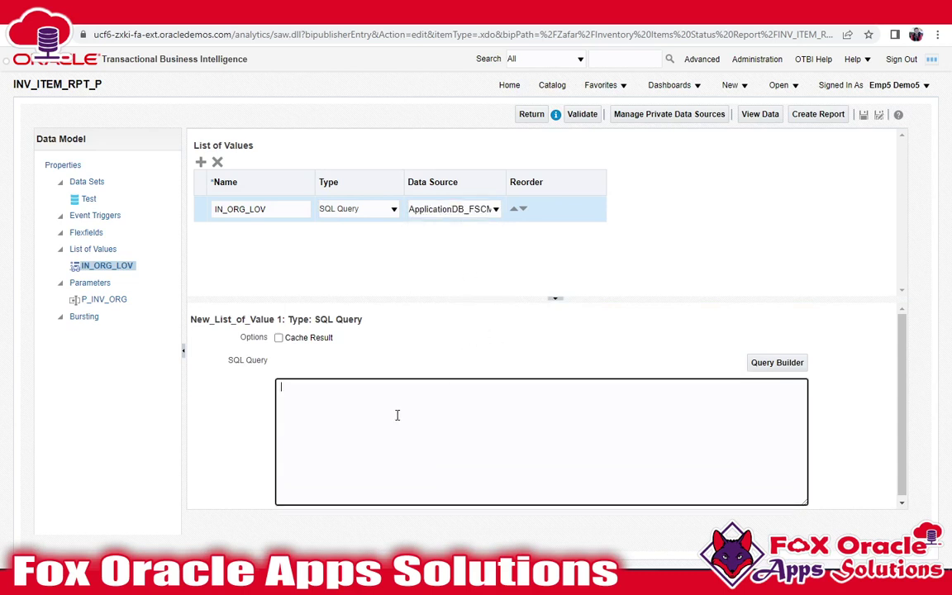
{"action": "key", "text": "ctrl+v"}
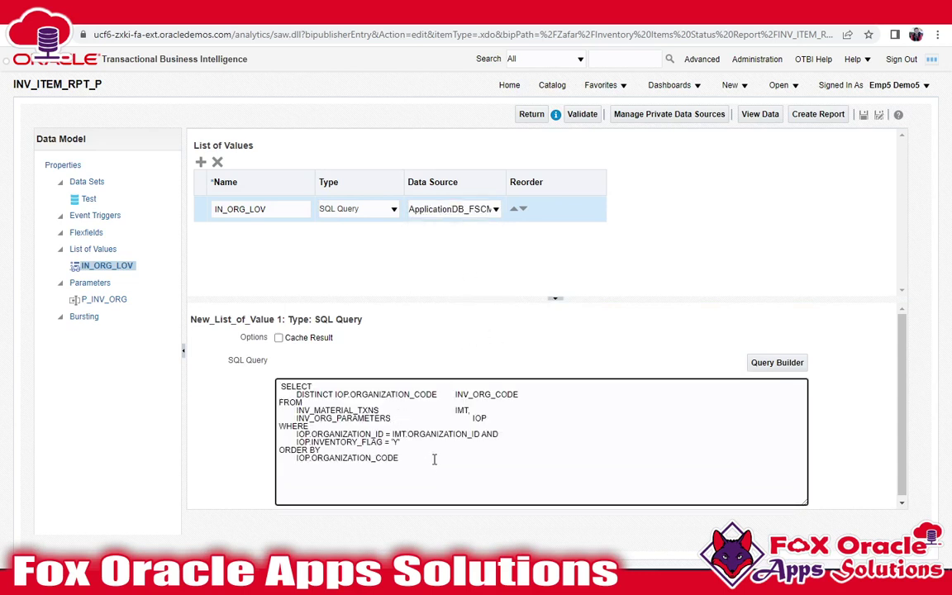
{"action": "left_click_drag", "start_coordinate": [414, 459], "coordinate": [519, 394]}
{"action": "left_click", "coordinate": [426, 419]}
{"action": "left_click", "coordinate": [363, 430]}
{"action": "left_click", "coordinate": [861, 120]}
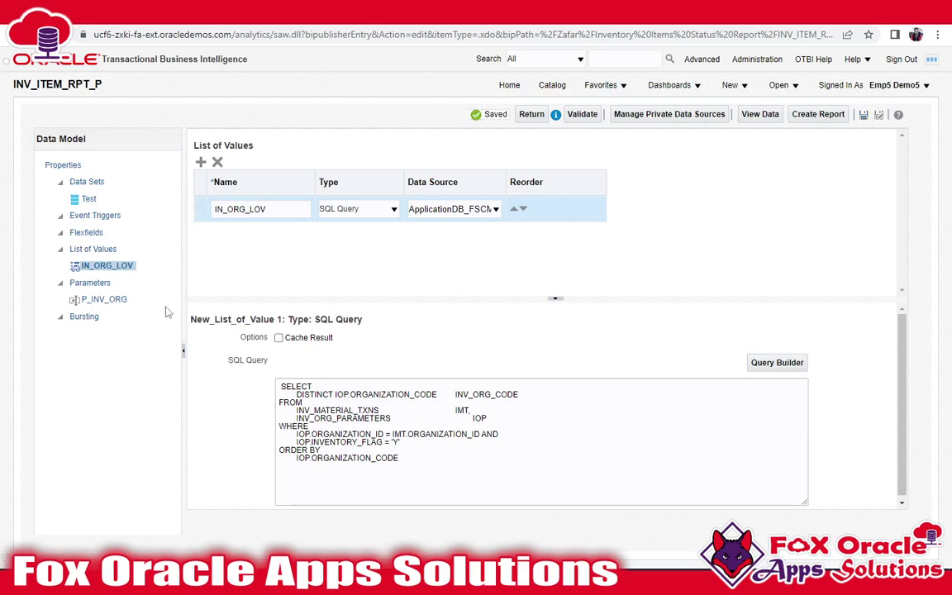
{"action": "left_click", "coordinate": [97, 301]}
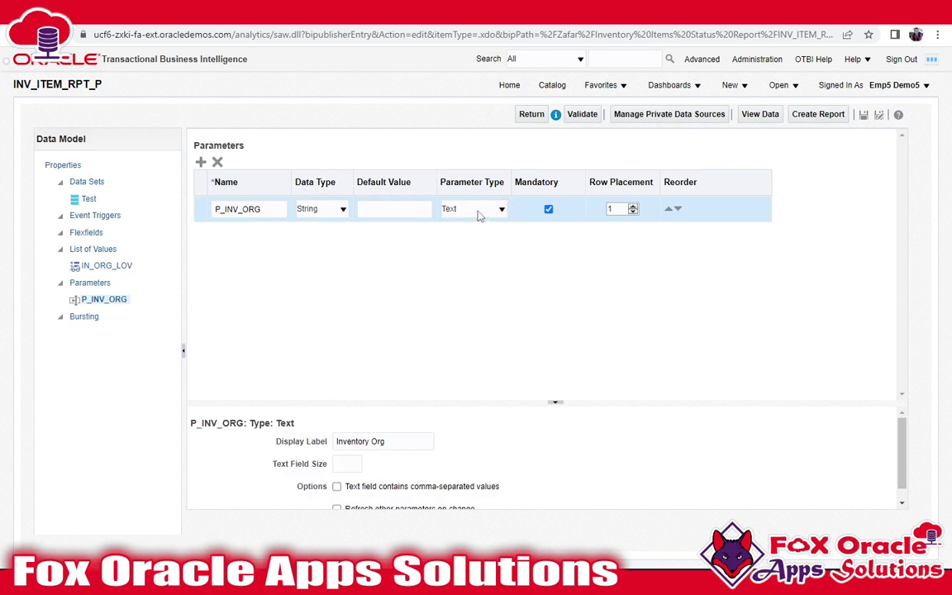
Step: Make P_INV_ORG a Menu parameter labelled Inventory Org using the IN_ORG_LOV list
{"action": "left_click", "coordinate": [478, 213]}
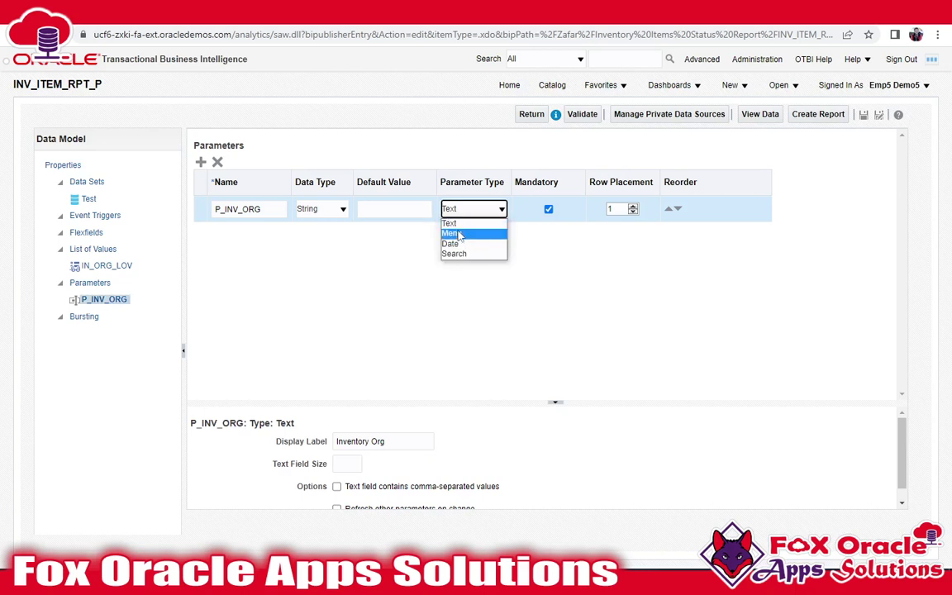
{"action": "left_click", "coordinate": [452, 234]}
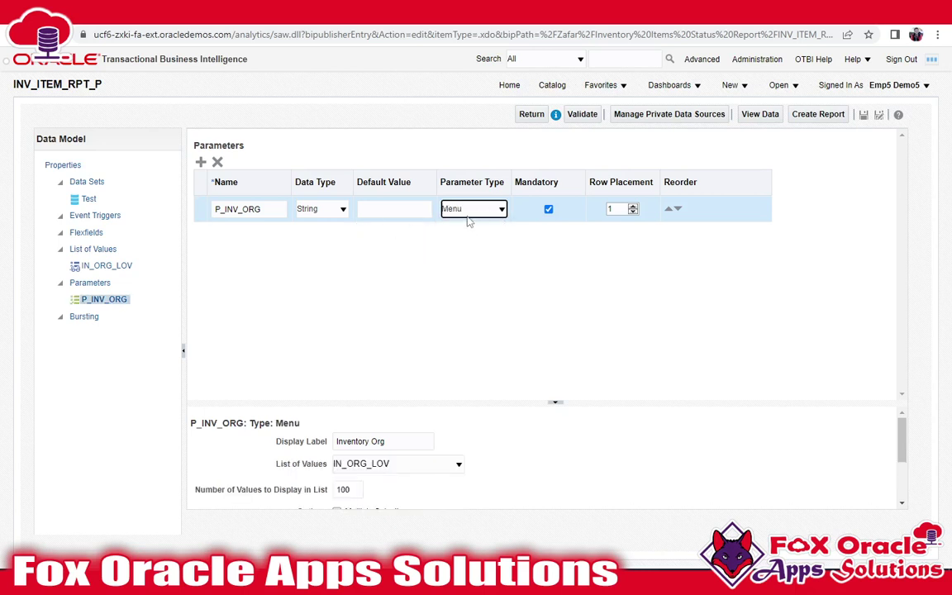
{"action": "left_click_drag", "start_coordinate": [506, 401], "coordinate": [509, 319]}
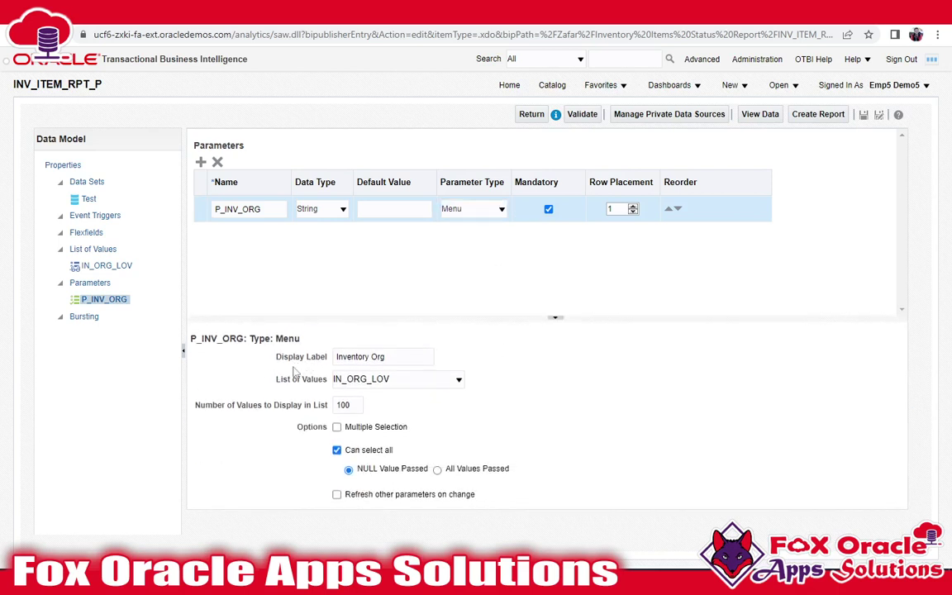
{"action": "left_click", "coordinate": [402, 357]}
{"action": "type", "text": ":"}
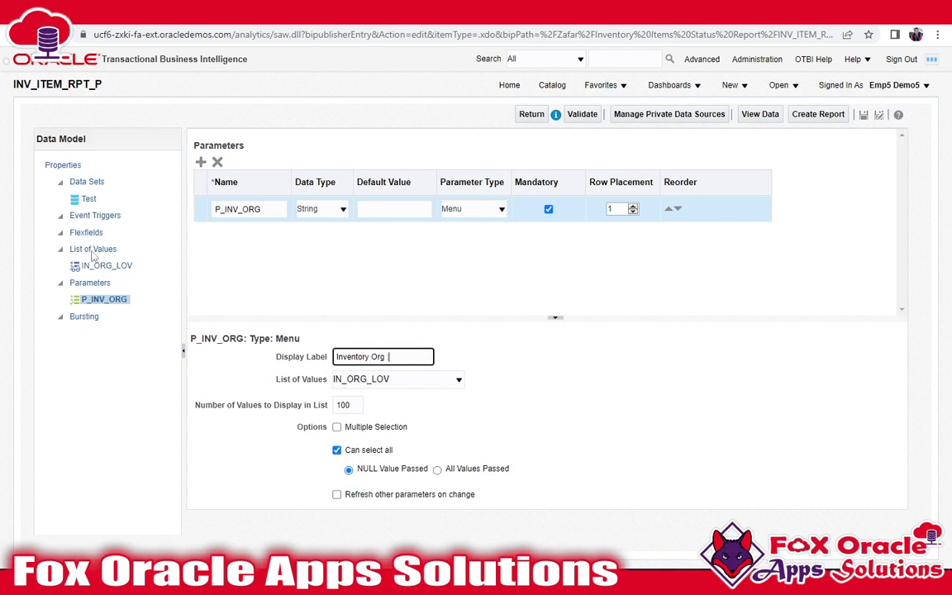
{"action": "key", "text": "BackSpace"}
{"action": "left_click", "coordinate": [458, 379]}
{"action": "left_click", "coordinate": [459, 379]}
{"action": "left_click", "coordinate": [458, 380]}
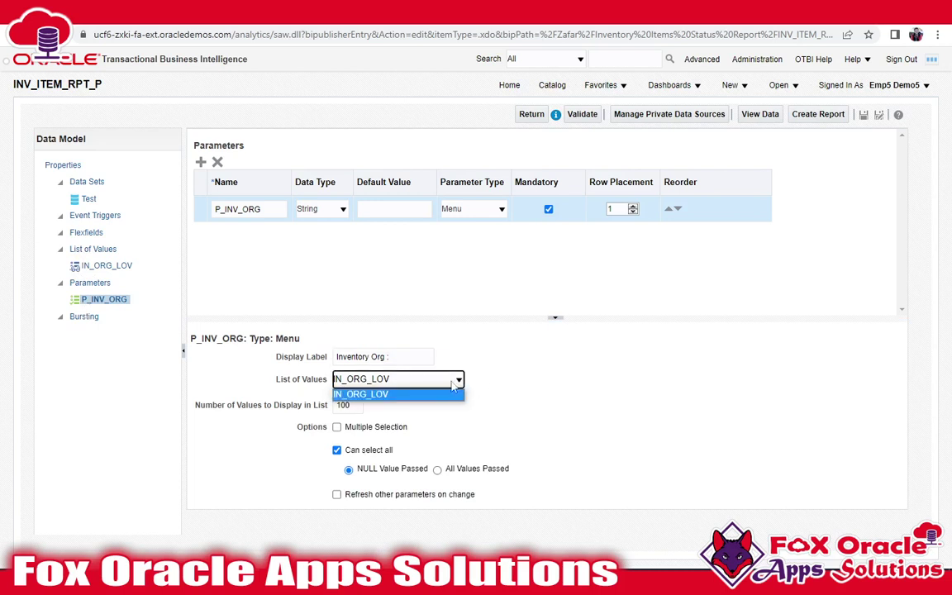
{"action": "left_click", "coordinate": [361, 395]}
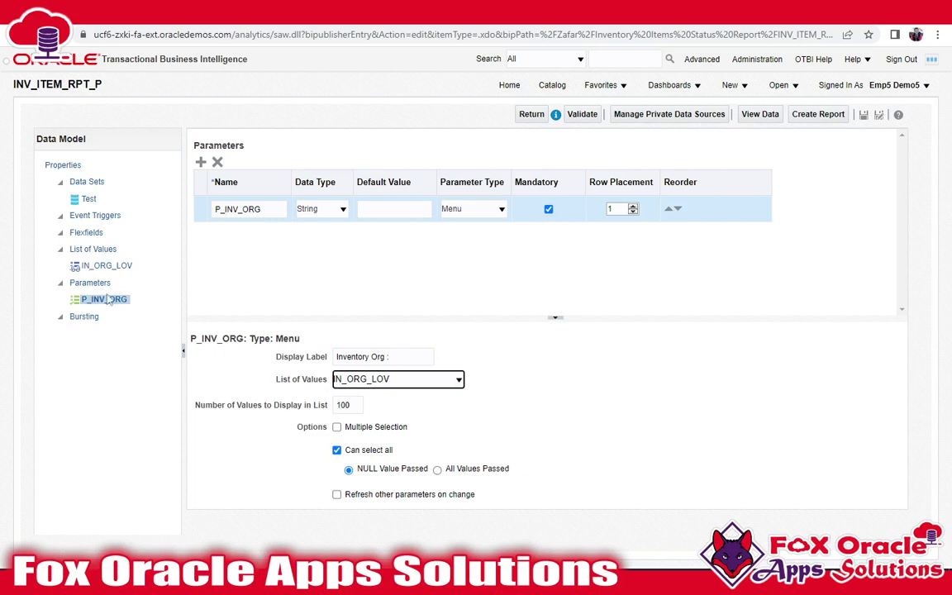
{"action": "left_click", "coordinate": [368, 379]}
{"action": "left_click", "coordinate": [562, 404]}
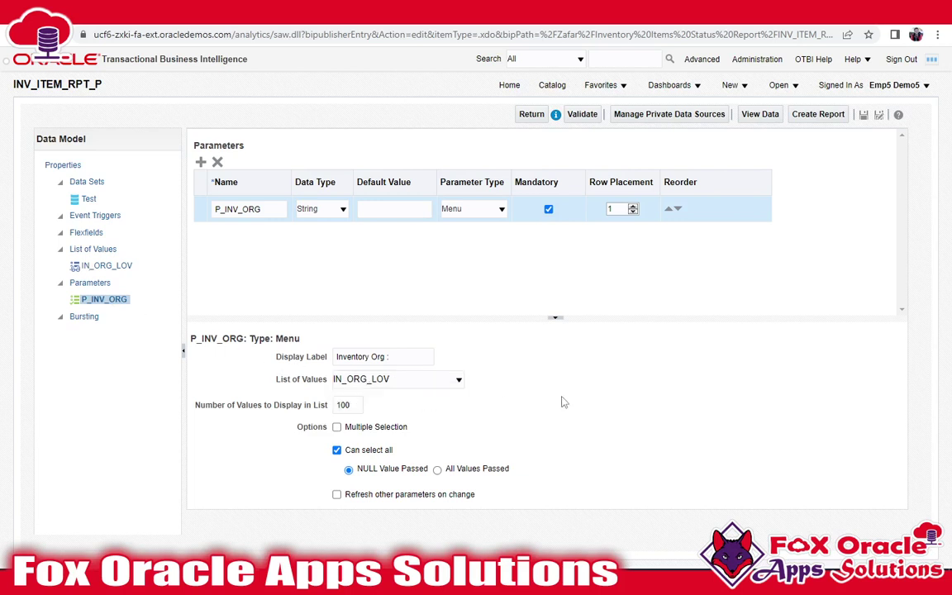
Step: Set the menu's number of values displayed to 11 and save the data model
{"action": "double_click", "coordinate": [344, 405]}
{"action": "left_click", "coordinate": [341, 368]}
{"action": "left_click", "coordinate": [350, 405]}
{"action": "left_click", "coordinate": [384, 408]}
{"action": "left_click", "coordinate": [862, 114]}
{"action": "left_click", "coordinate": [93, 187]}
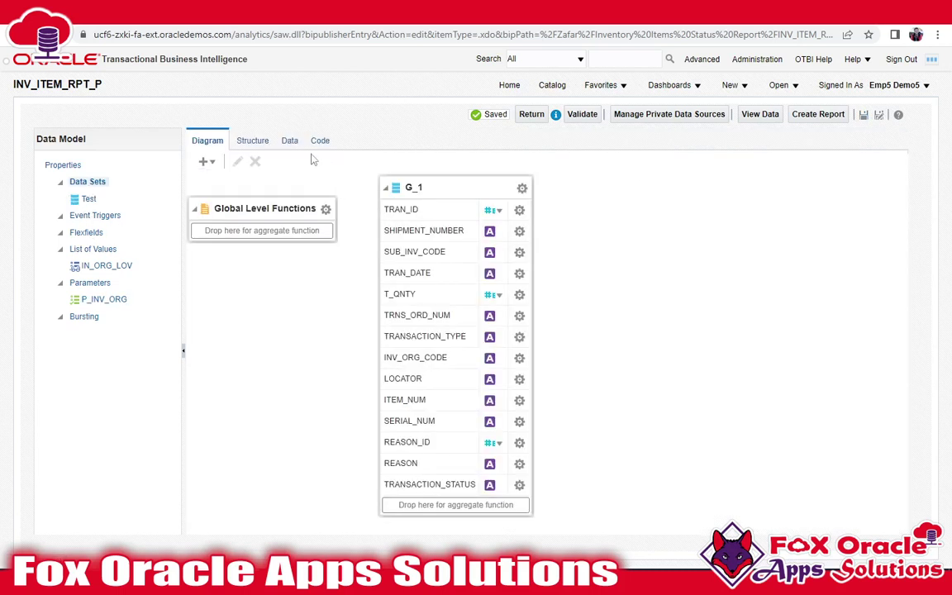
Step: Preview the data set's Data tab and scroll the Inventory Org menu: All plus 001 to 102
{"action": "left_click", "coordinate": [287, 141]}
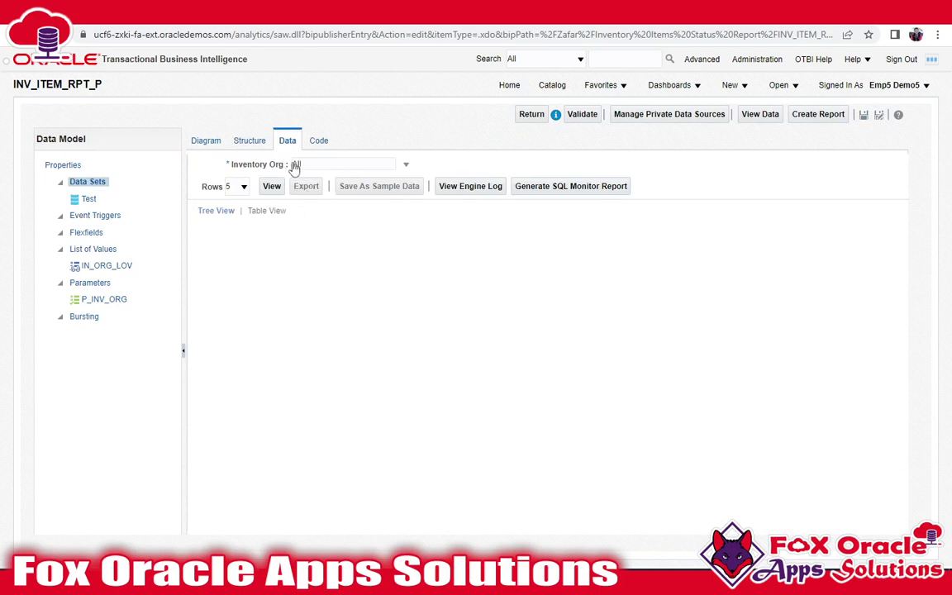
{"action": "left_click", "coordinate": [404, 168]}
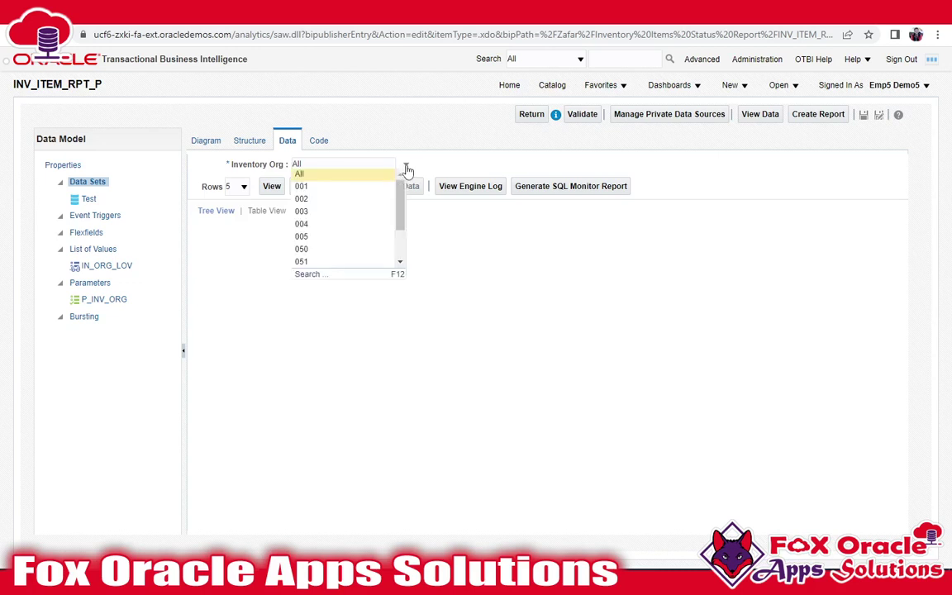
{"action": "scroll", "coordinate": [355, 206], "scroll_direction": "down", "scroll_amount": 2}
{"action": "scroll", "coordinate": [350, 240], "scroll_direction": "up", "scroll_amount": 2}
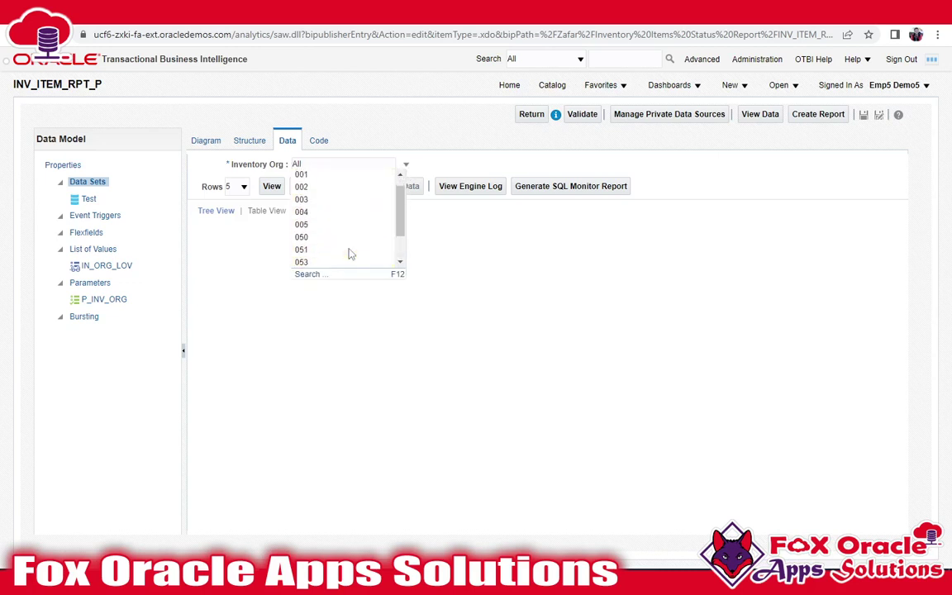
{"action": "scroll", "coordinate": [315, 202], "scroll_direction": "down", "scroll_amount": 2}
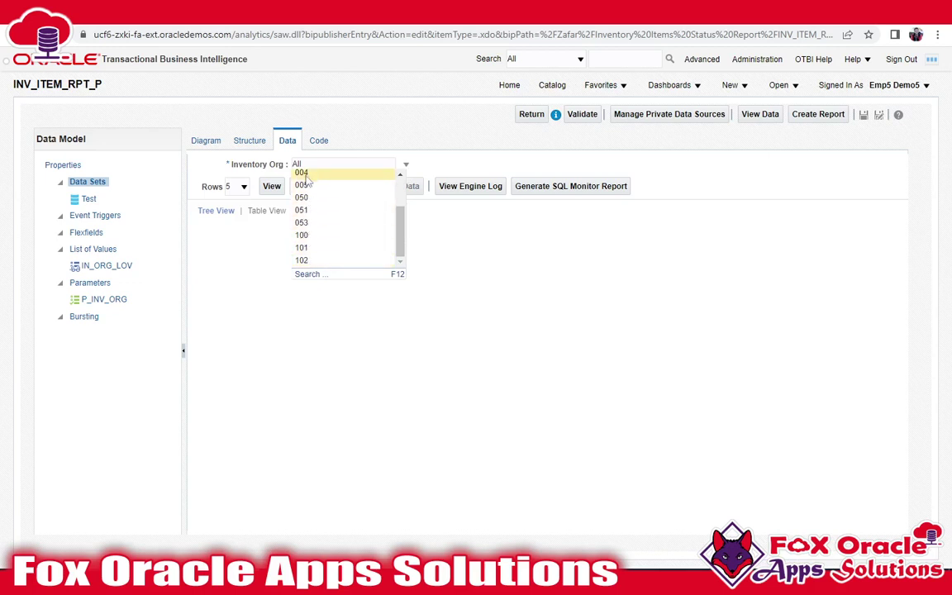
{"action": "scroll", "coordinate": [305, 181], "scroll_direction": "up", "scroll_amount": 3}
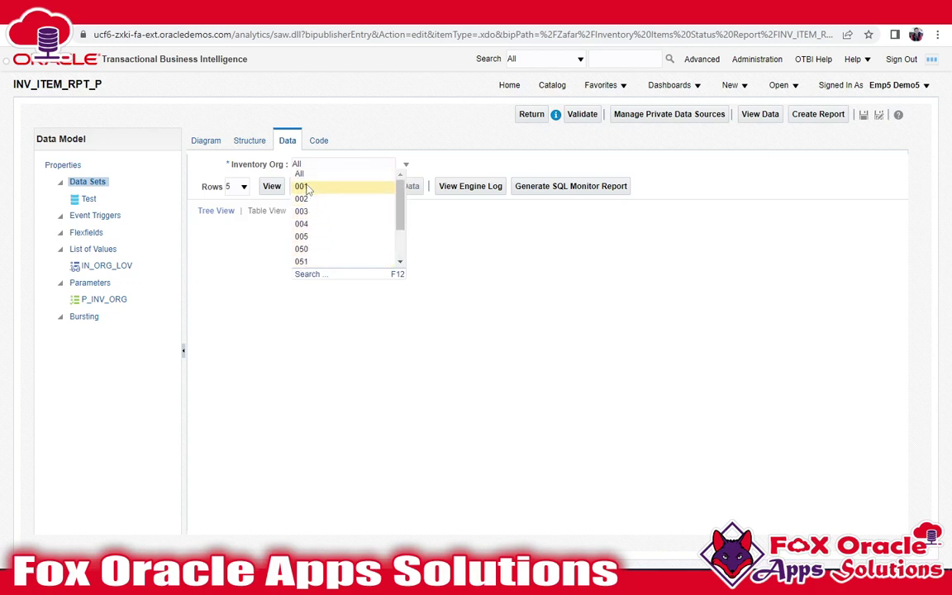
Step: Change P_INV_ORG to show 5 values at a time, save, and recheck the Inventory Org menu
{"action": "left_click", "coordinate": [93, 265]}
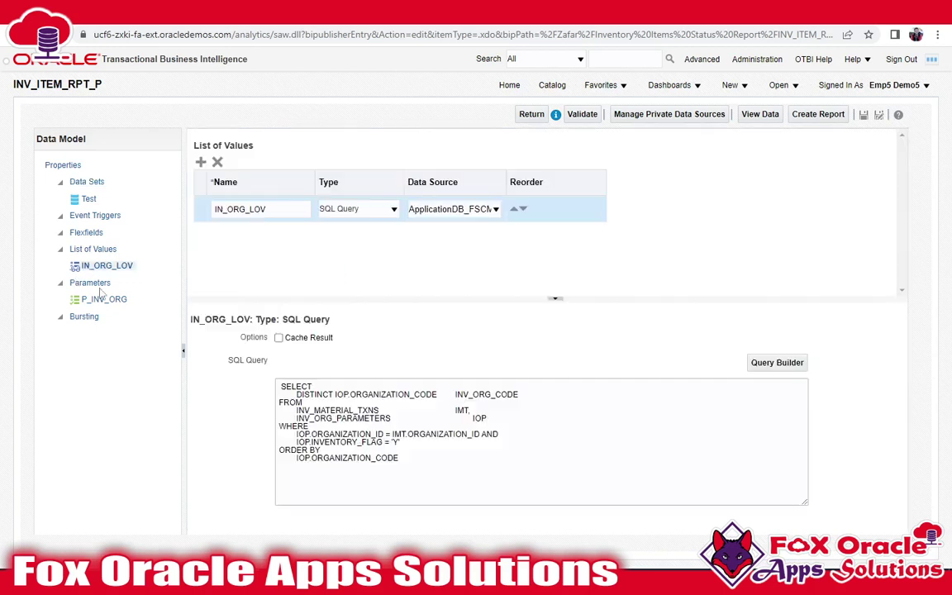
{"action": "left_click", "coordinate": [102, 300]}
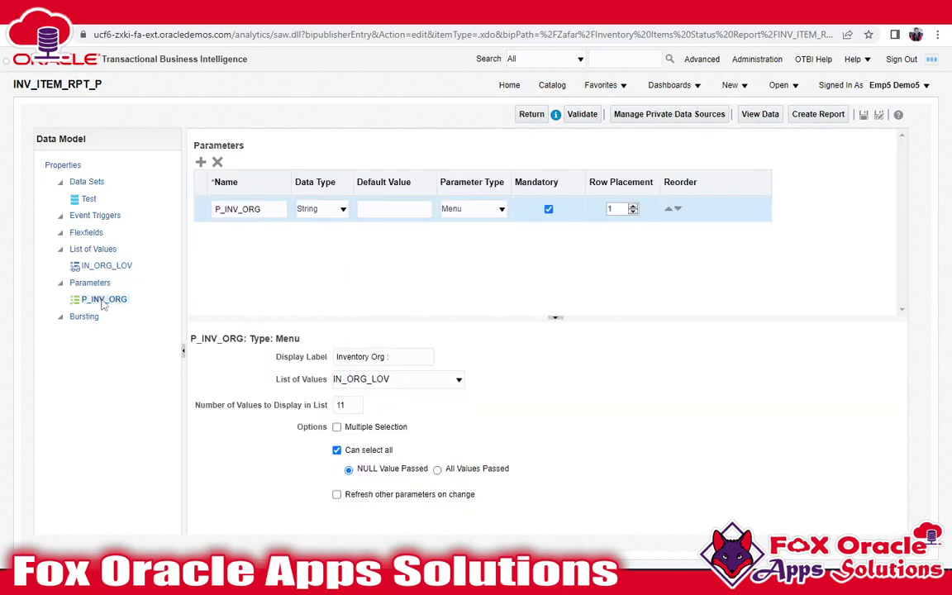
{"action": "double_click", "coordinate": [350, 405]}
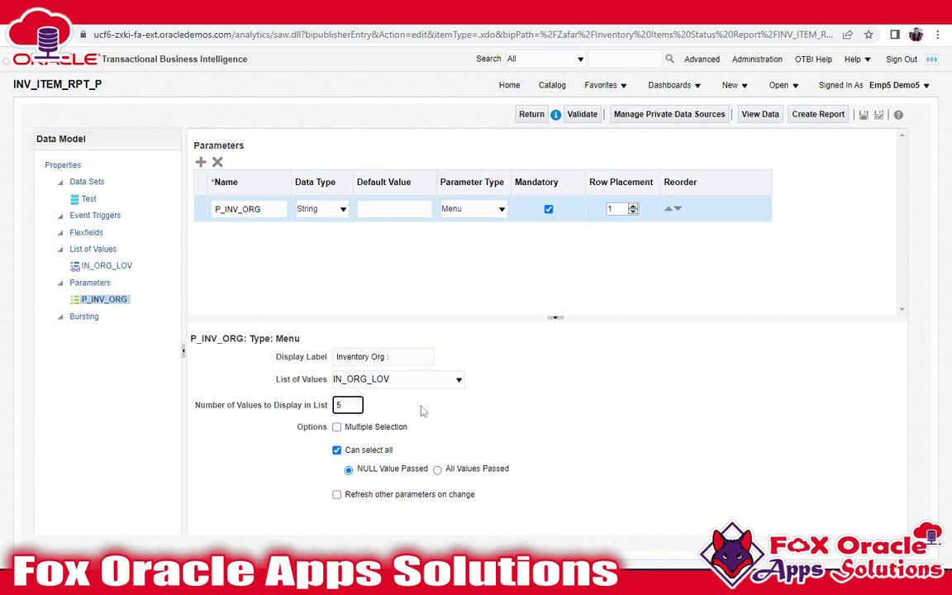
{"action": "left_click", "coordinate": [864, 114]}
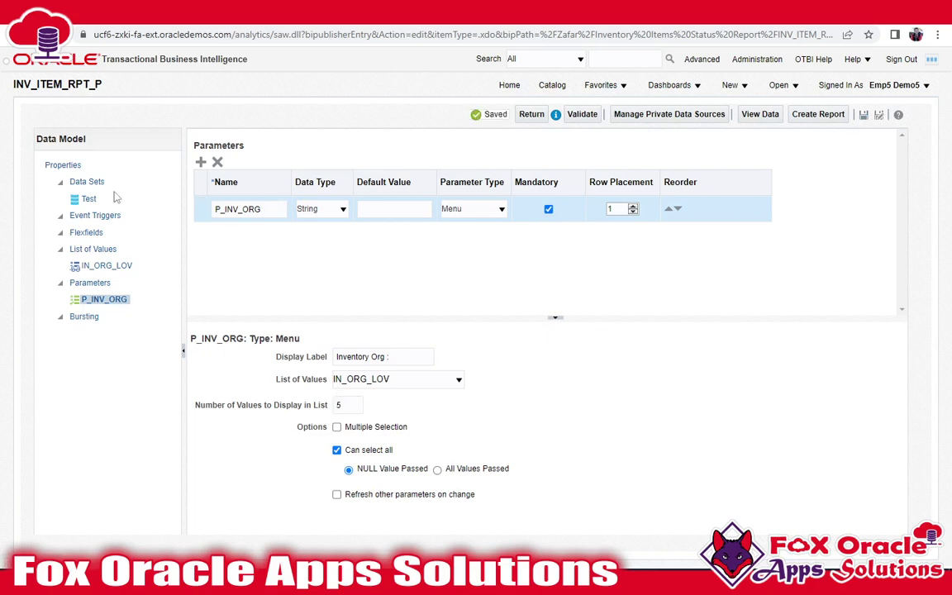
{"action": "left_click", "coordinate": [86, 182]}
{"action": "left_click", "coordinate": [353, 166]}
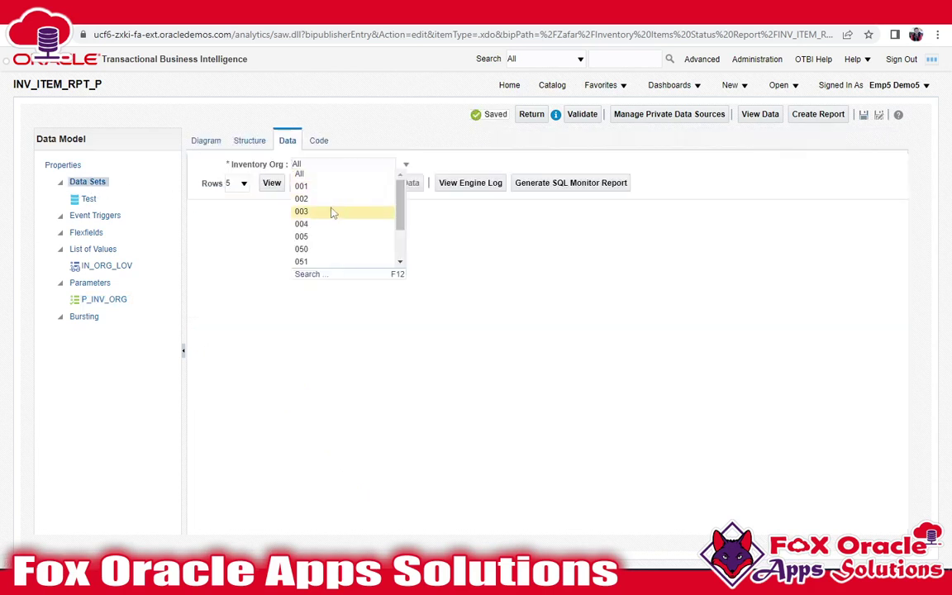
{"action": "scroll", "coordinate": [349, 214], "scroll_direction": "down", "scroll_amount": 2}
Step: Run the data preview for Inventory Org 003 in Table View, then switch the menu to 002
{"action": "left_click", "coordinate": [207, 141]}
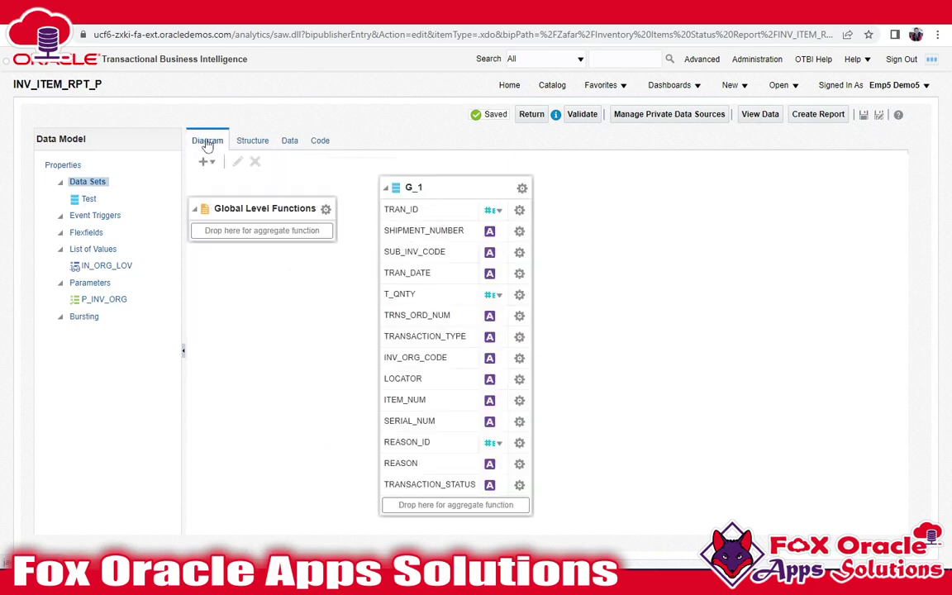
{"action": "left_click", "coordinate": [289, 141]}
{"action": "left_click", "coordinate": [299, 166]}
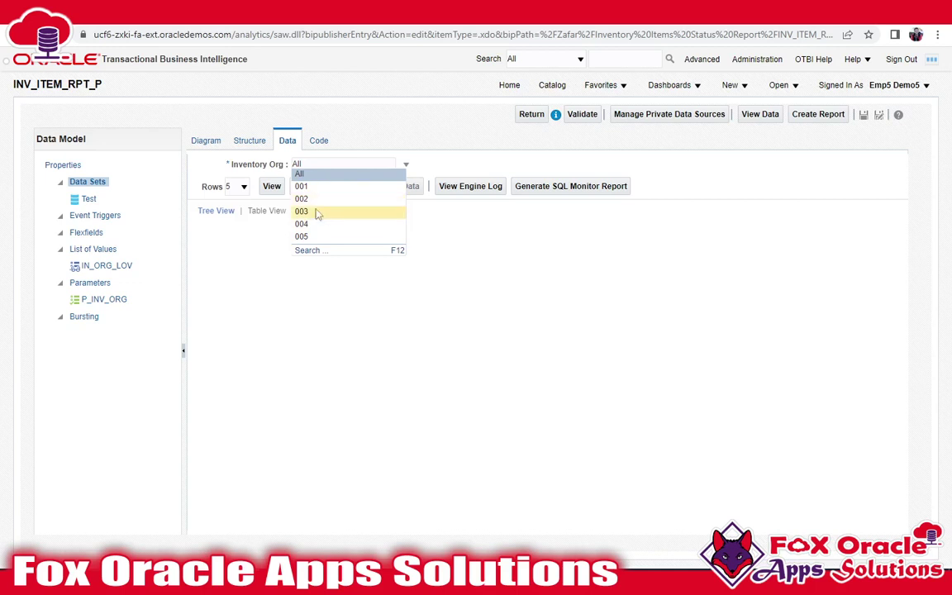
{"action": "left_click", "coordinate": [307, 211]}
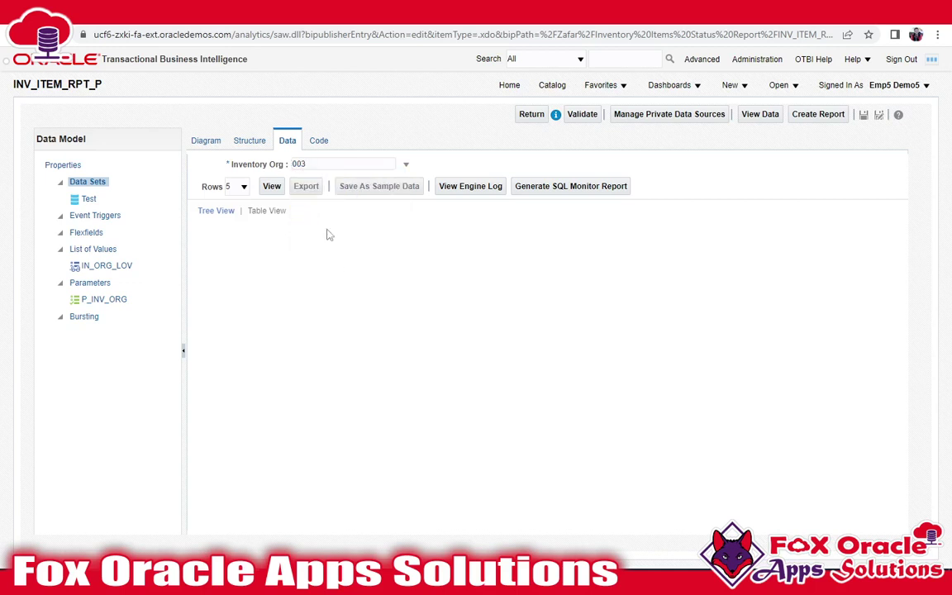
{"action": "left_click", "coordinate": [271, 186]}
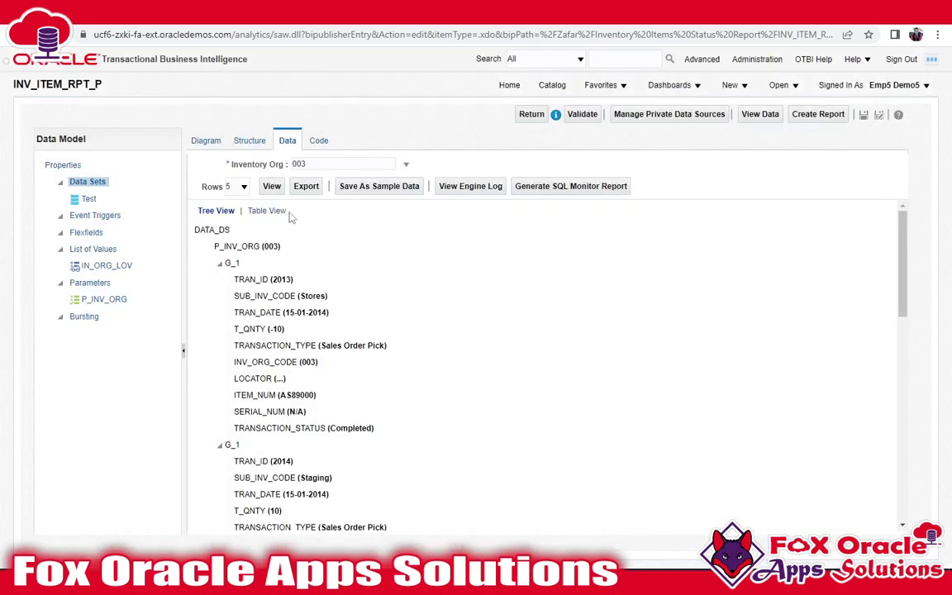
{"action": "left_click", "coordinate": [252, 210]}
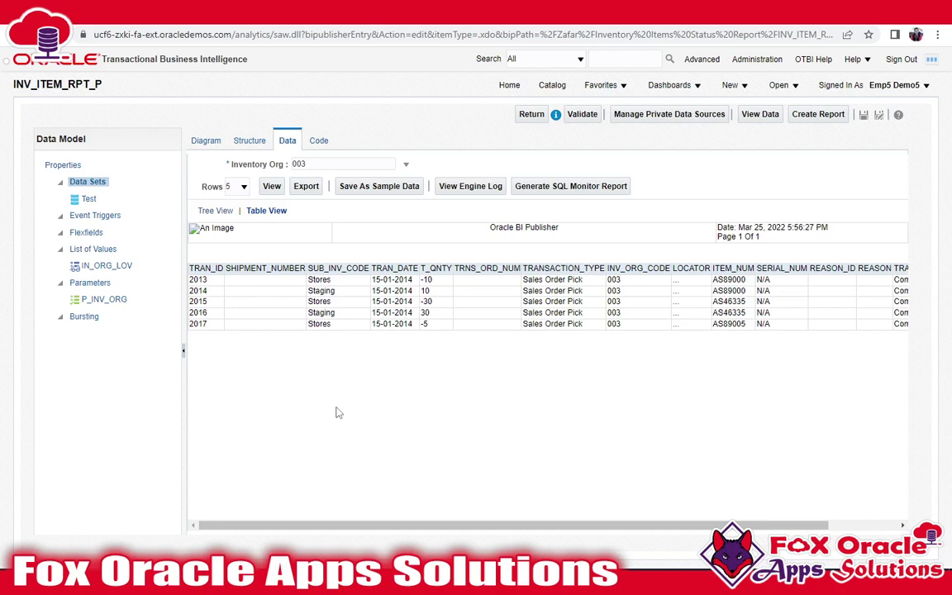
{"action": "left_click", "coordinate": [312, 162]}
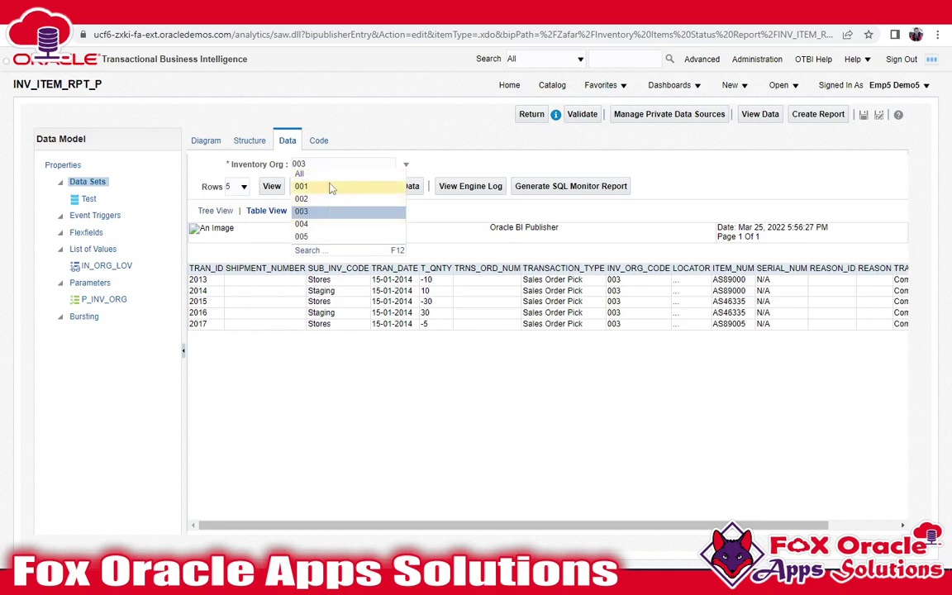
{"action": "left_click", "coordinate": [324, 199]}
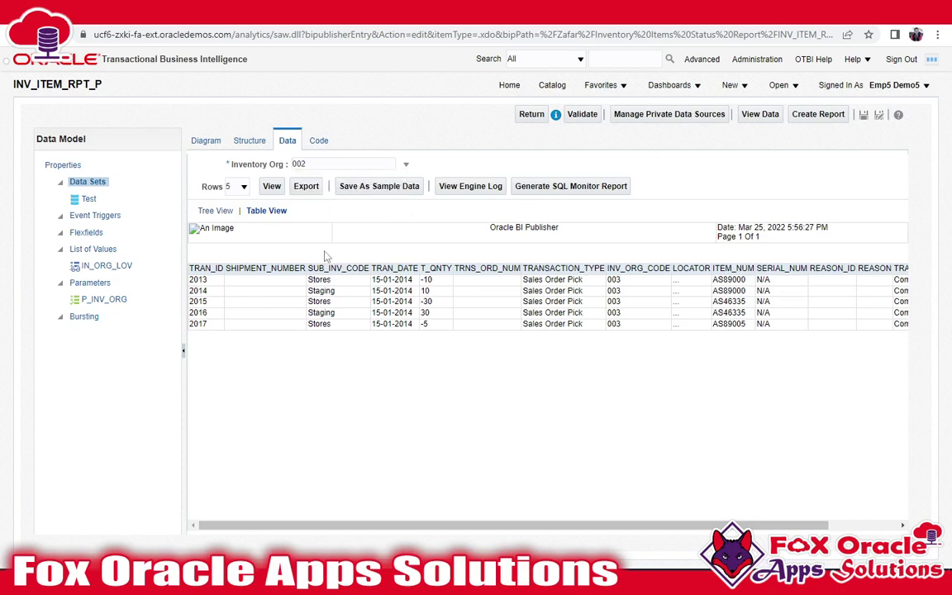
{"action": "key", "text": "alt+Tab"}
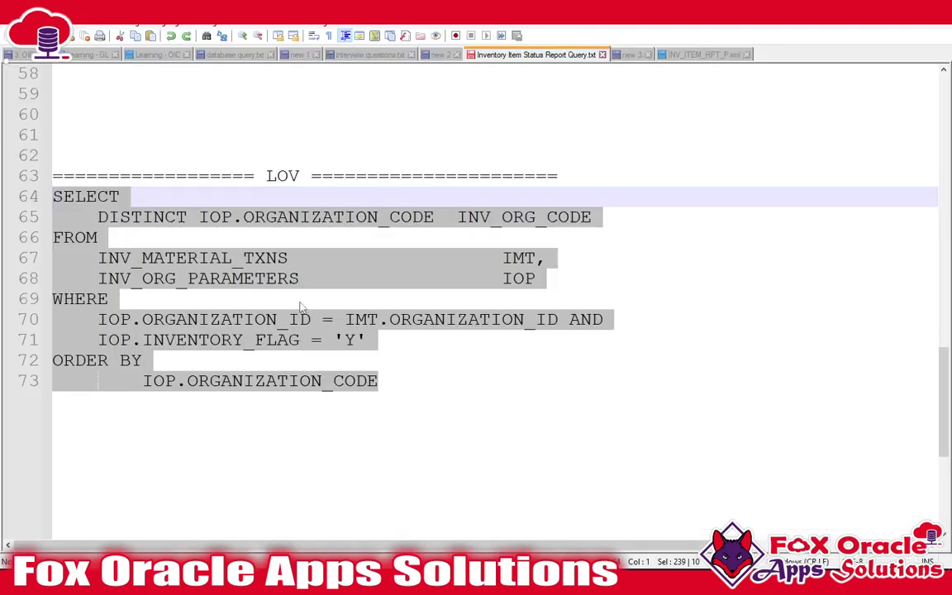
{"action": "left_click", "coordinate": [301, 305]}
{"action": "left_click", "coordinate": [132, 257]}
{"action": "left_click", "coordinate": [165, 299]}
{"action": "left_click", "coordinate": [219, 279]}
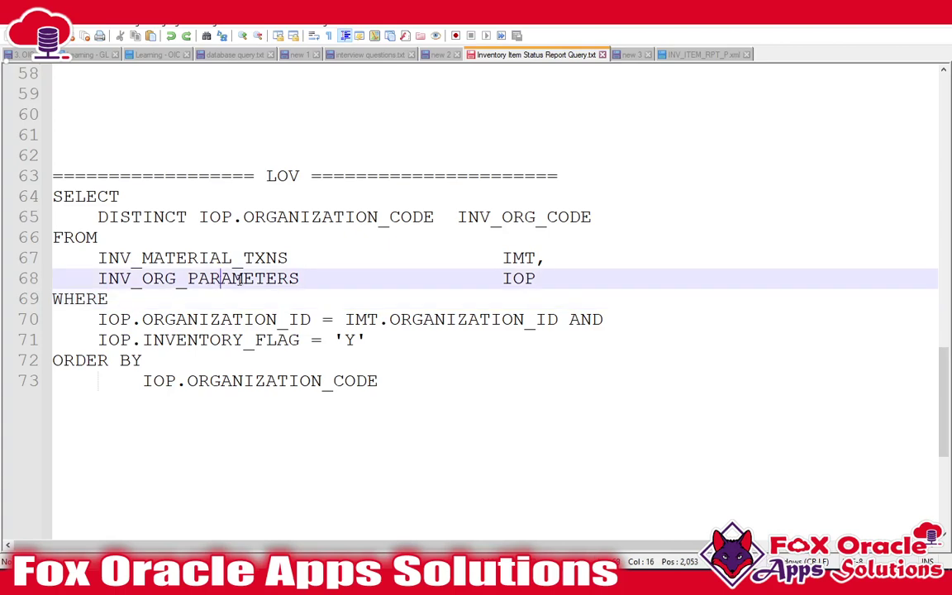
{"action": "double_click", "coordinate": [240, 279]}
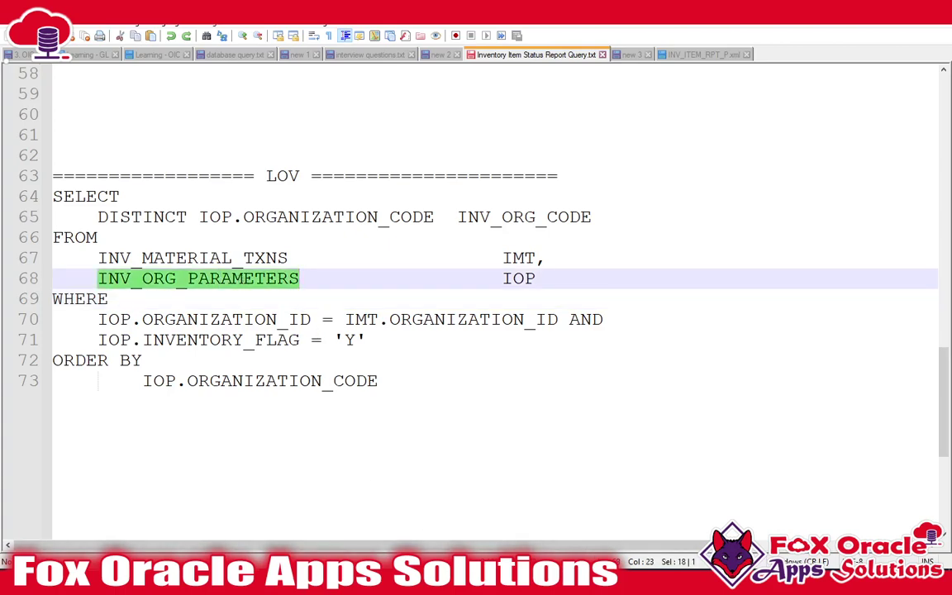
{"action": "key", "text": "alt+Tab"}
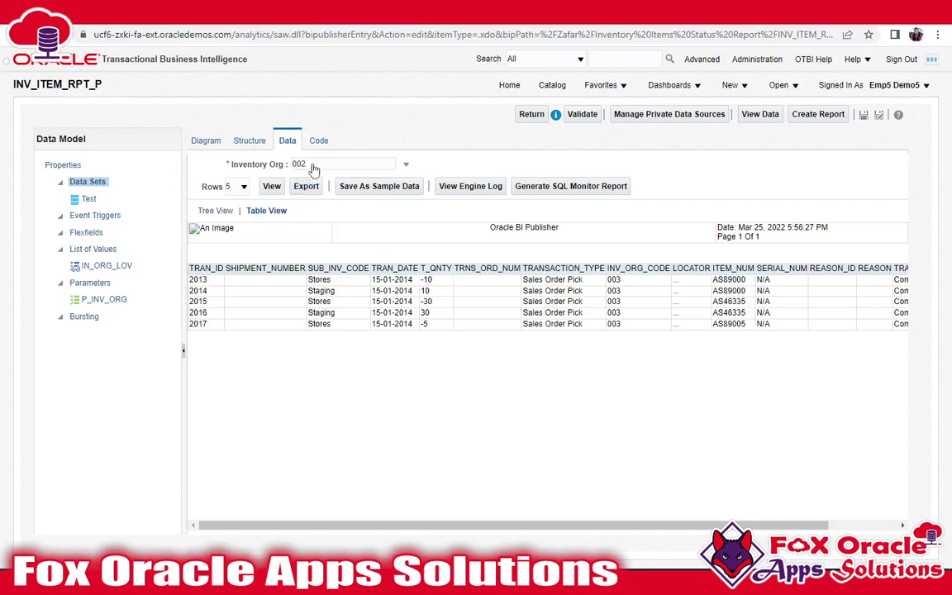
Step: Save the data model and open the INV_ITEM_RPT_P report for viewing
{"action": "left_click", "coordinate": [863, 115]}
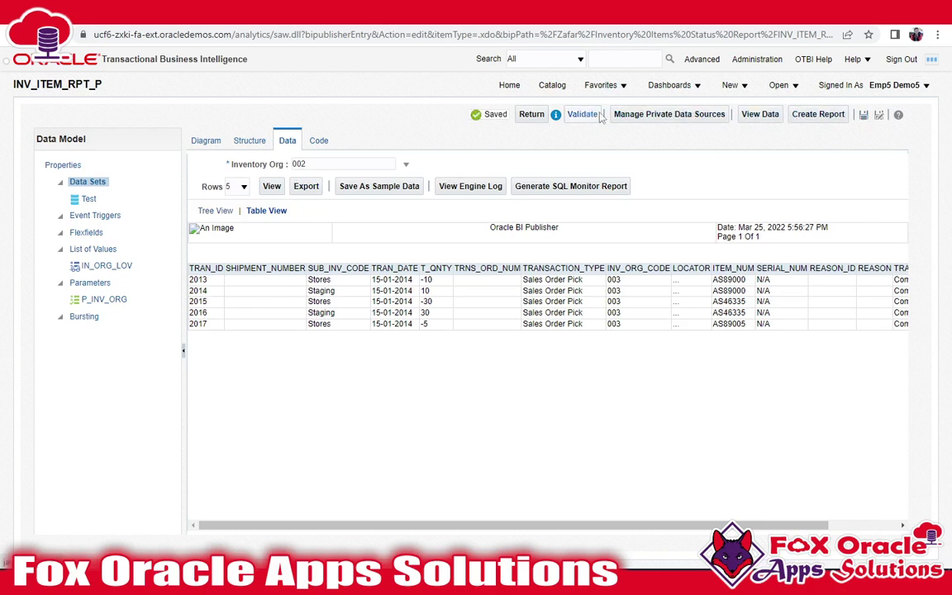
{"action": "left_click", "coordinate": [531, 114]}
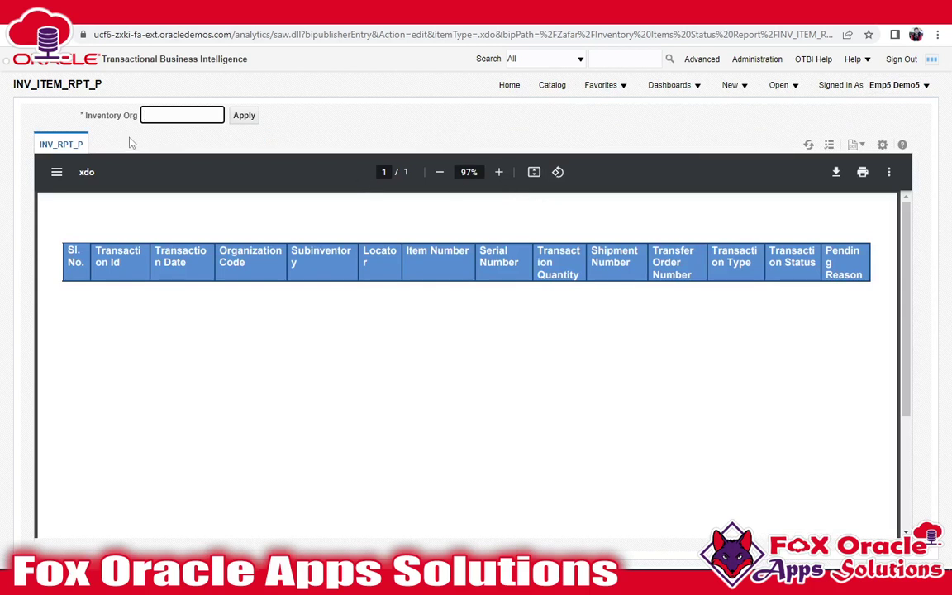